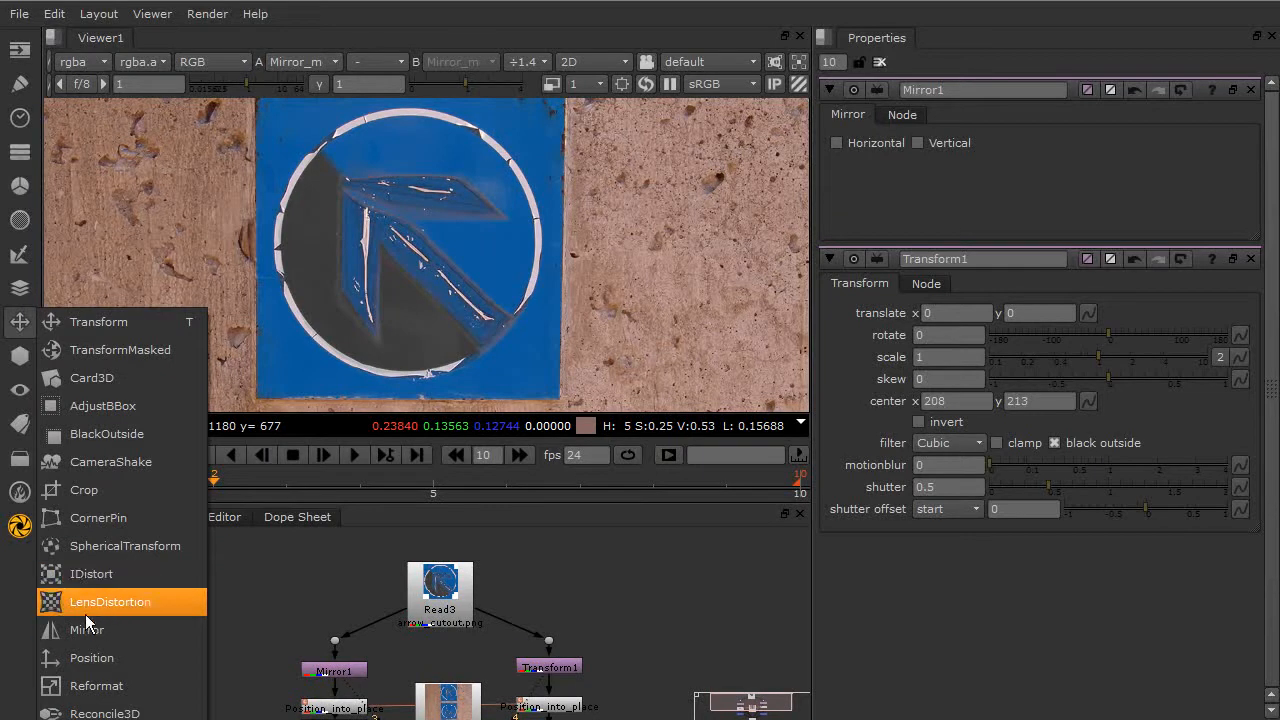
Add a second Mirror node to the graph and enable both its Horizontal and Vertical flips.
left_click(87, 629)
scroll(277, 614, "up", 3)
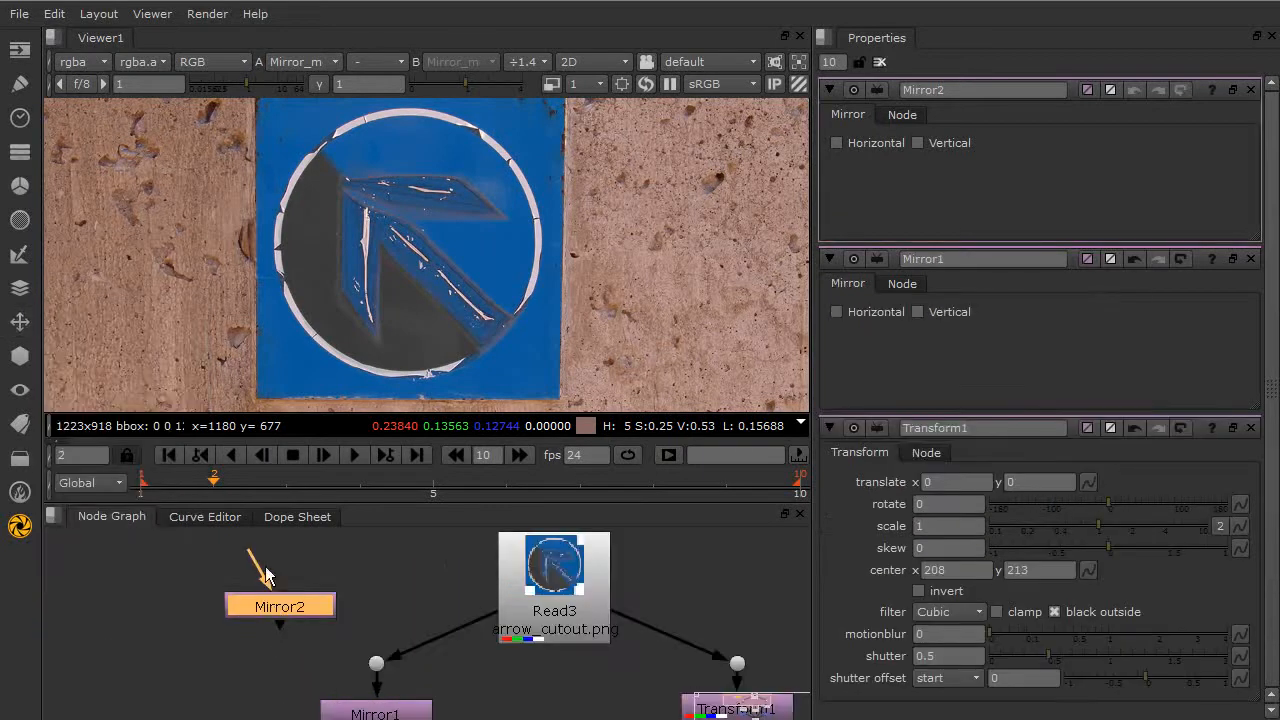
left_click_drag(264, 622, 264, 645)
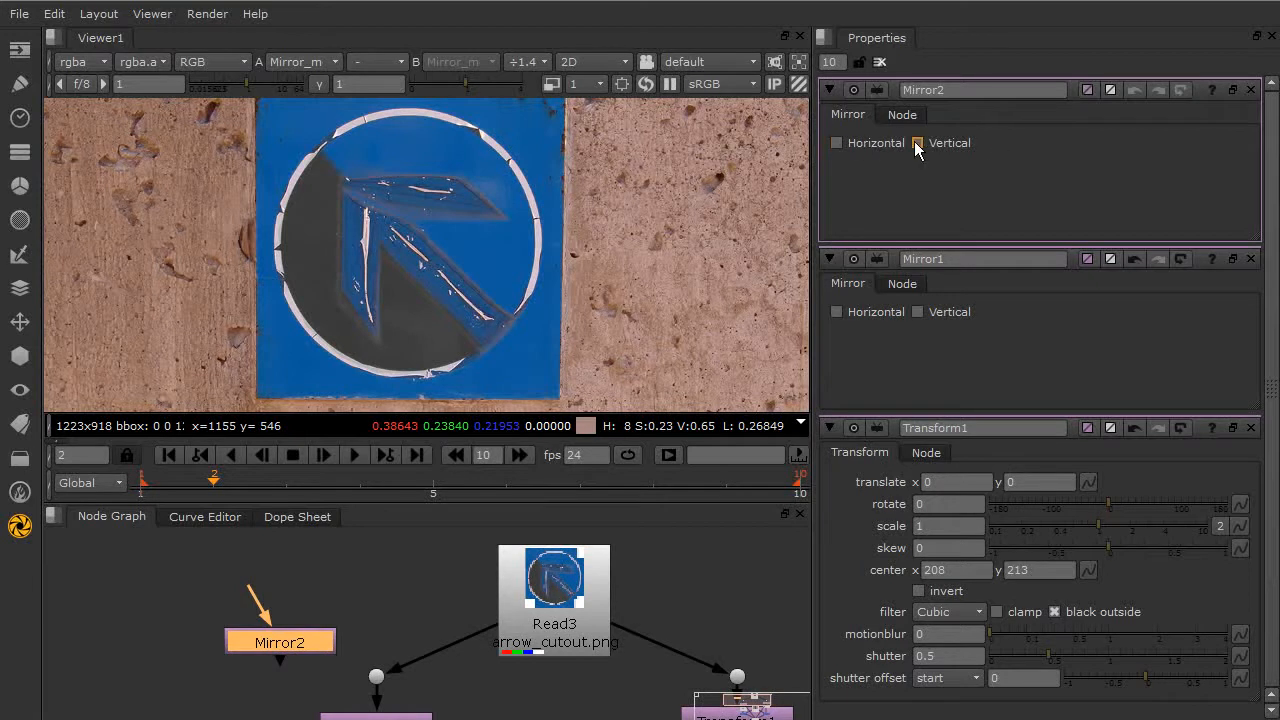
left_click(836, 143)
left_click(936, 148)
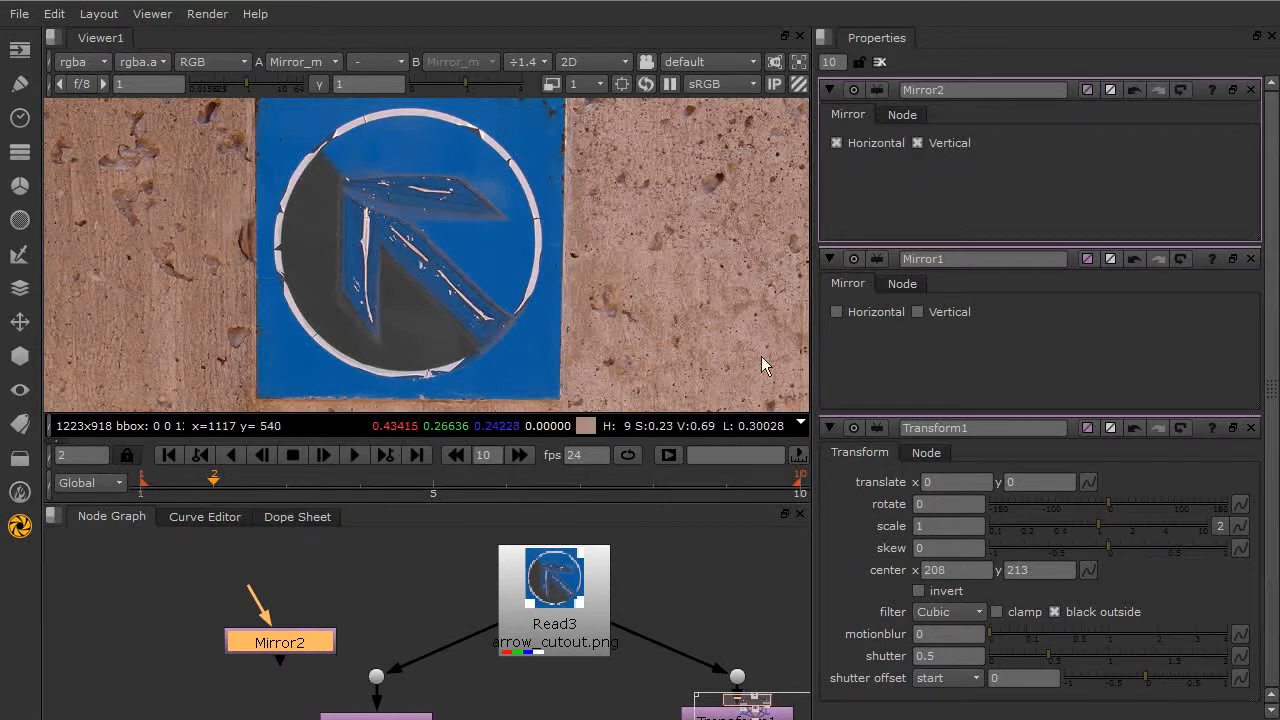
View the results of the Mirror merge and the Transform merge one after the other in the viewer.
scroll(467, 642, "down", 3)
middle_click_drag(465, 674, 424, 581)
left_click(381, 641)
key("1")
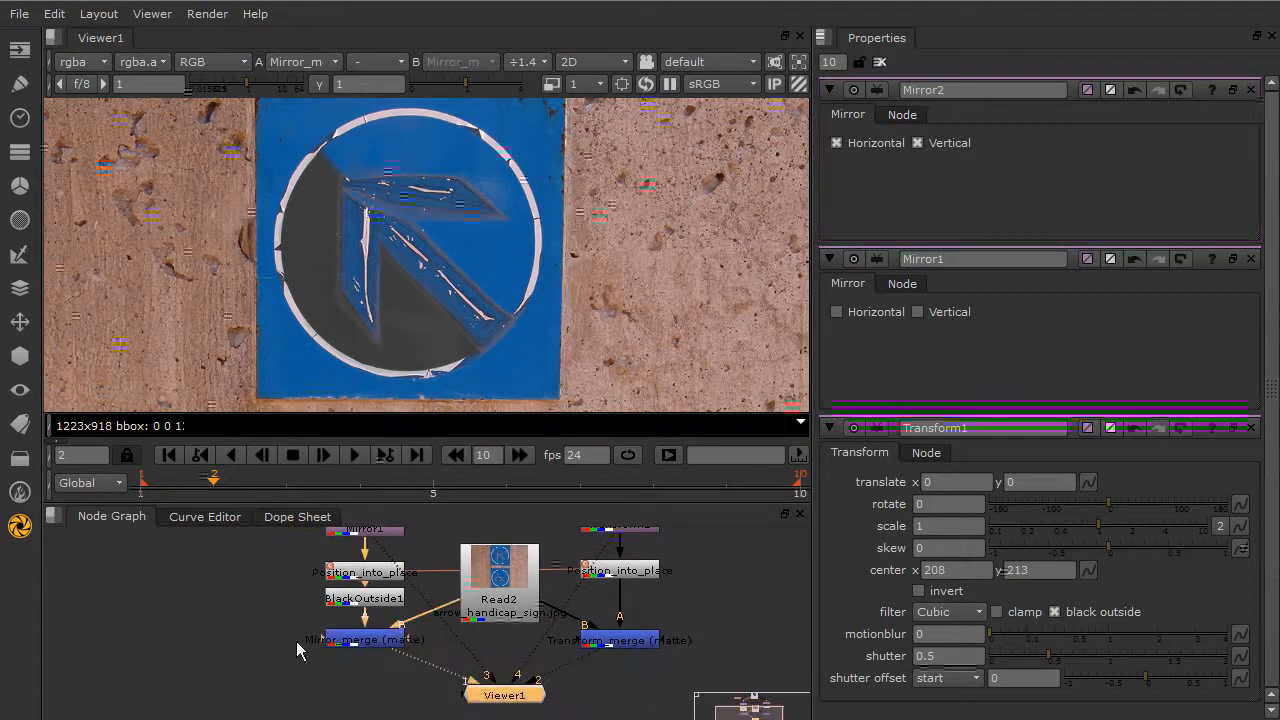
middle_click_drag(488, 618, 463, 663)
key("2")
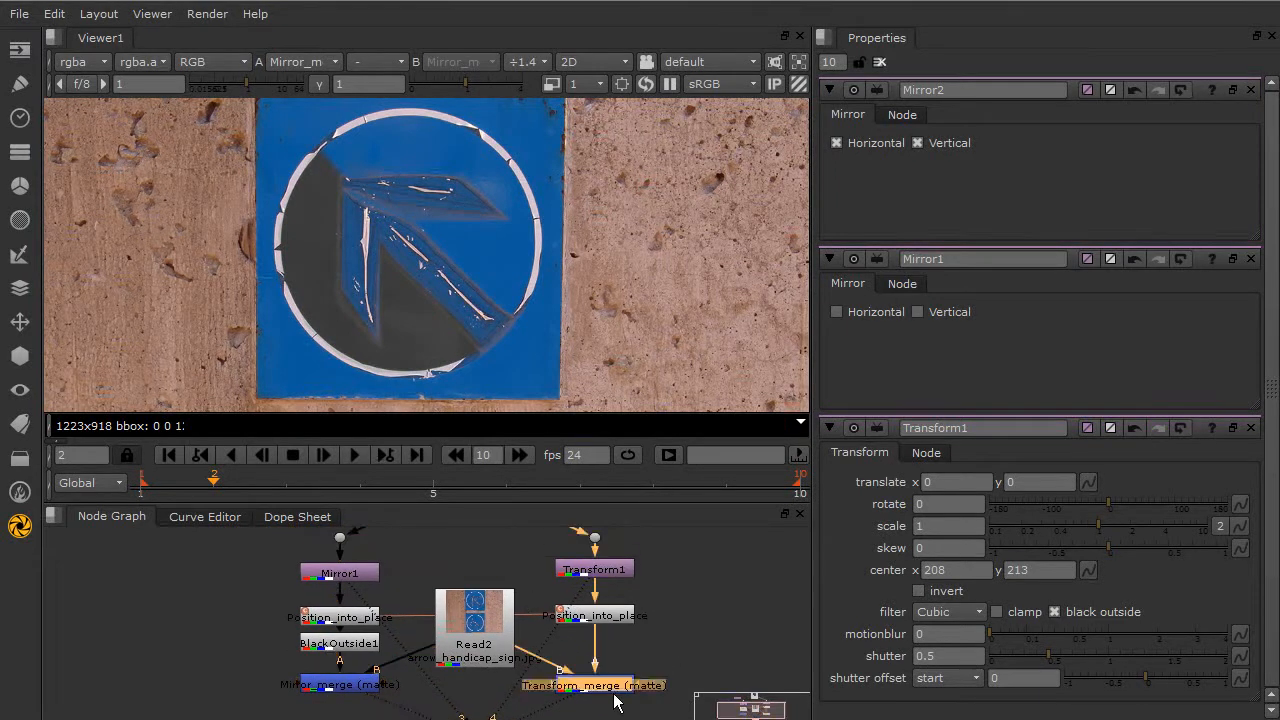
middle_click_drag(430, 617, 460, 657)
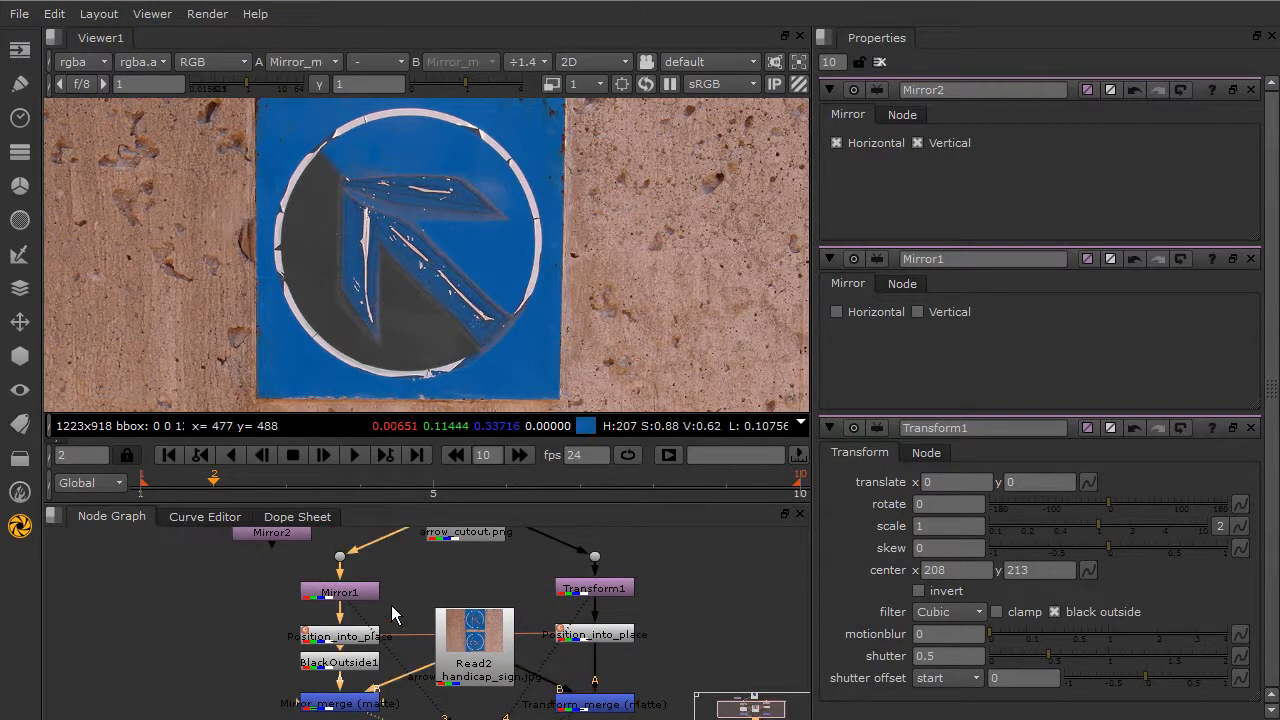
Open the properties of Mirror1, view its branch and close the properties of Mirror2.
left_click(340, 592)
key("1")
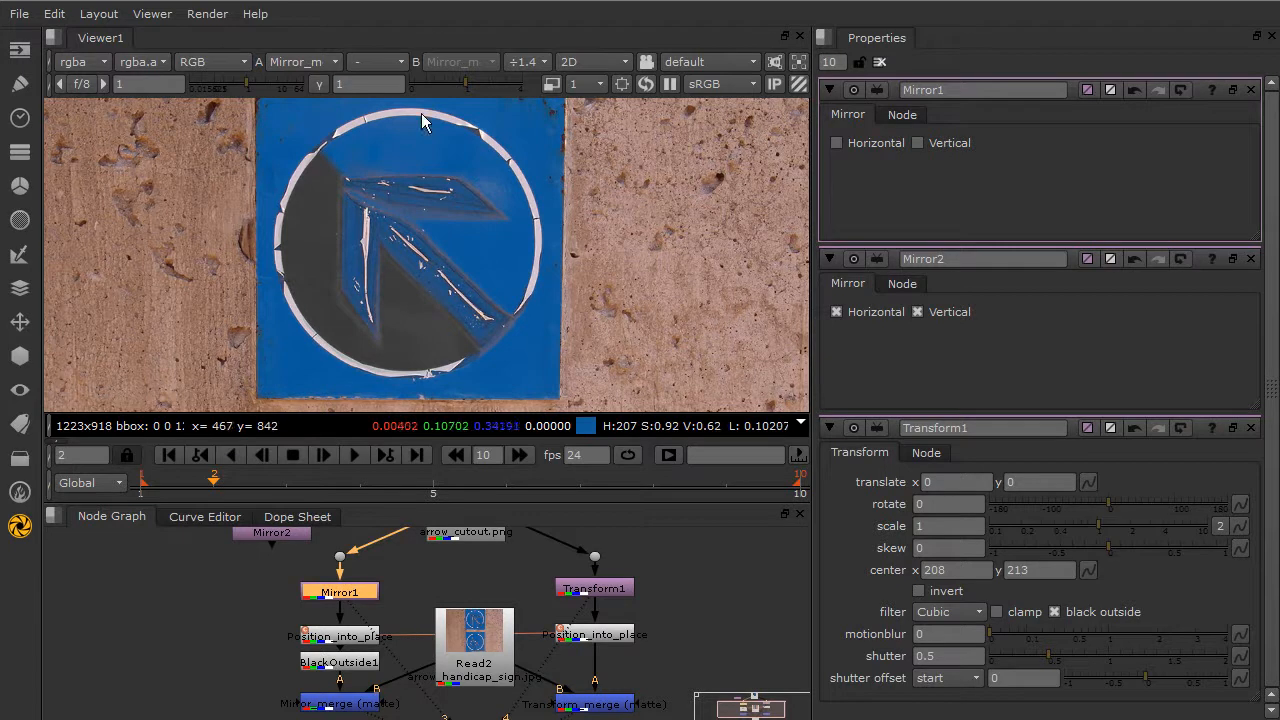
left_click(1250, 258)
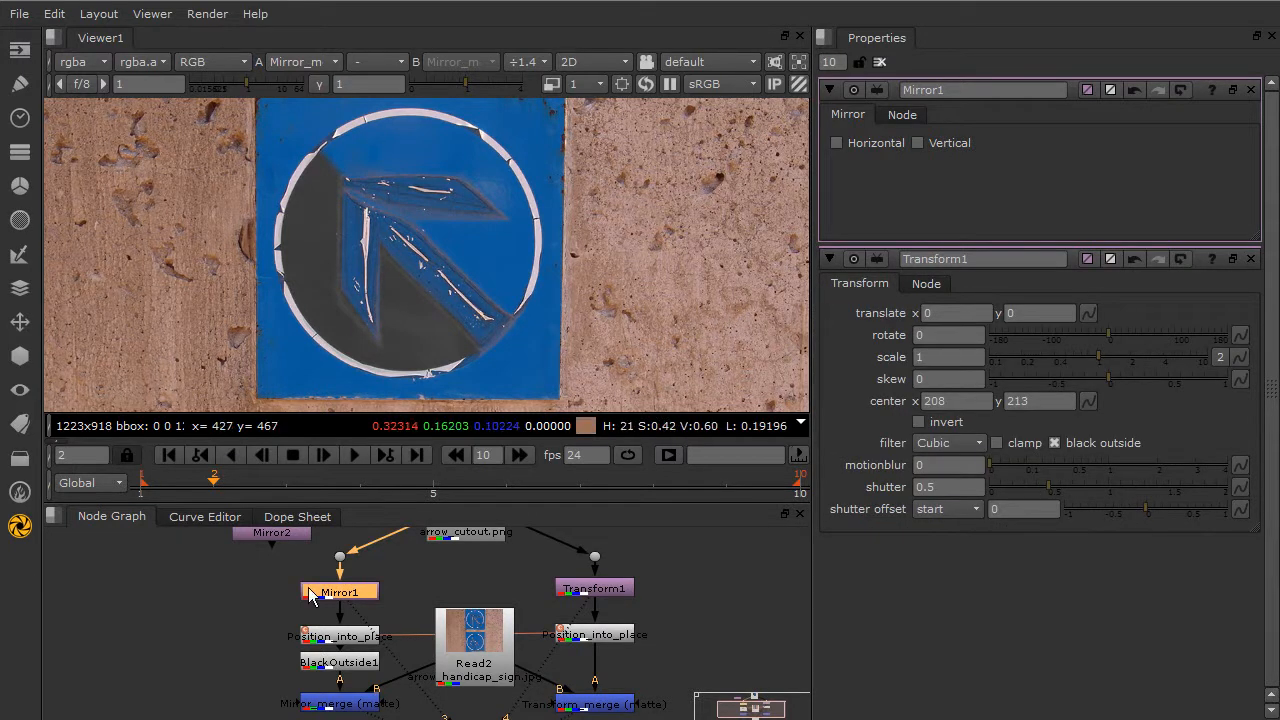
Try the Horizontal flip and the Vertical flip of Mirror1 one at a time, switching each off again.
left_click(887, 142)
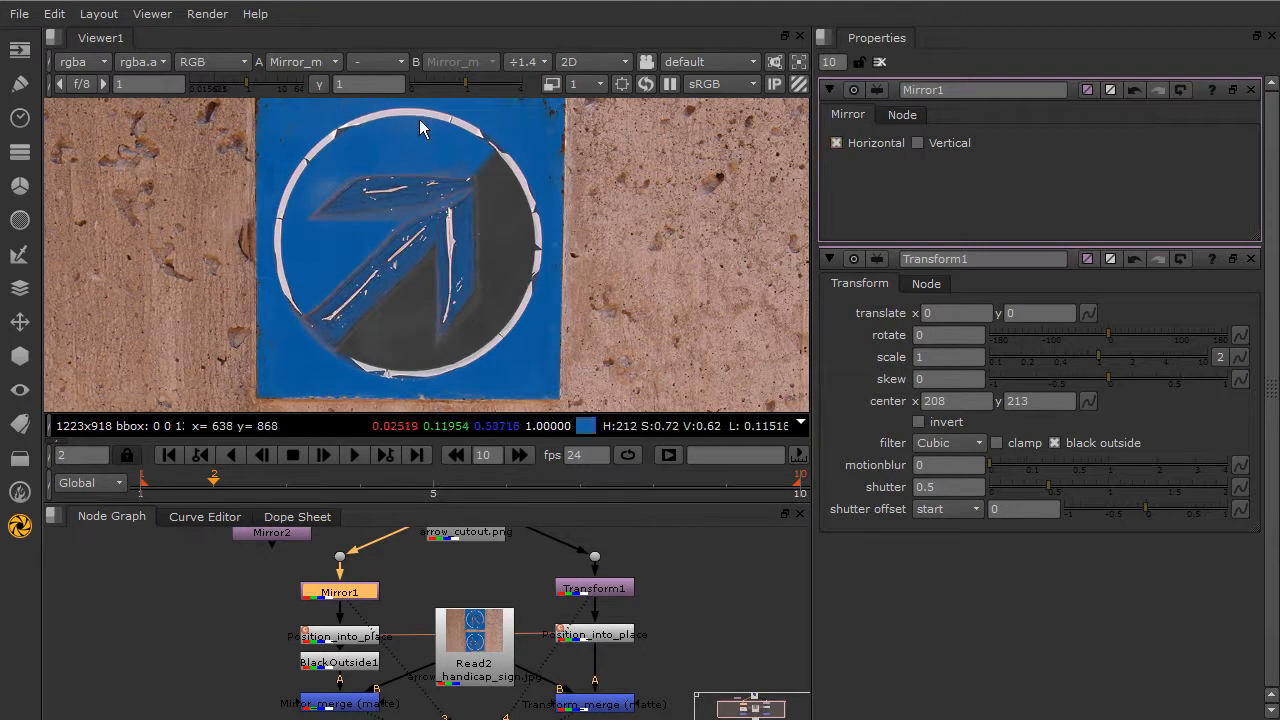
left_click(857, 142)
left_click(946, 143)
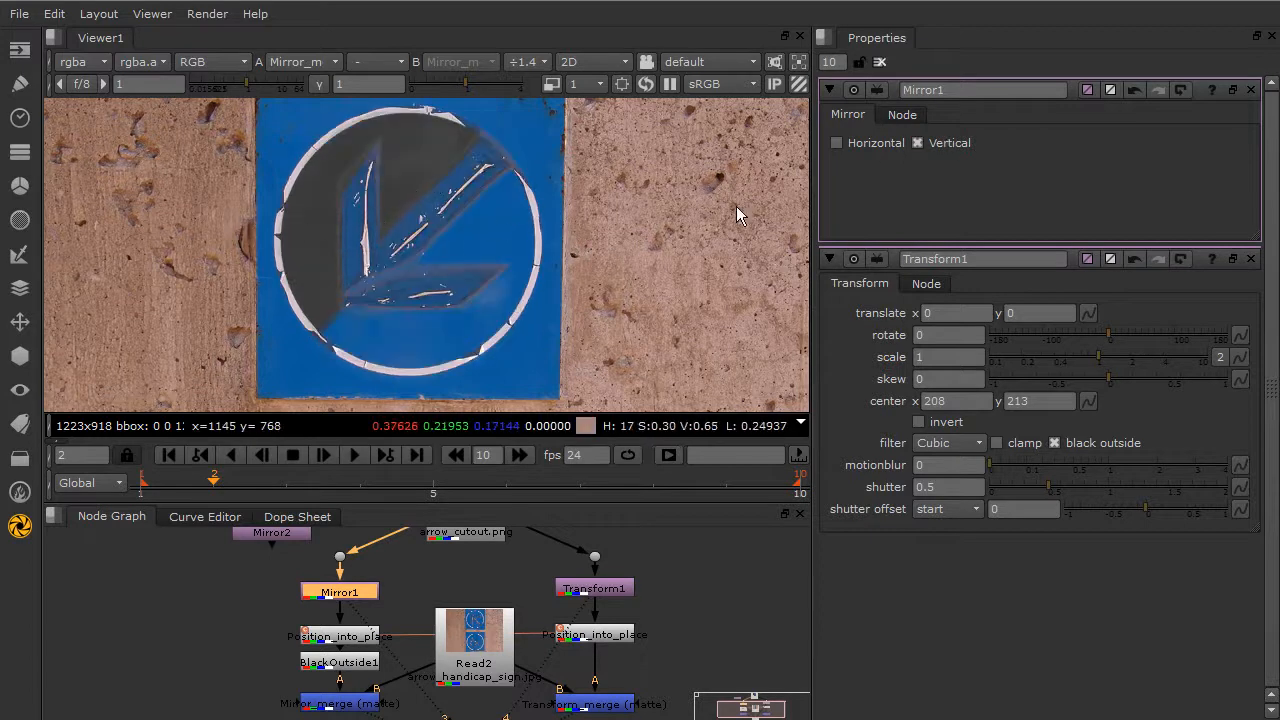
left_click(917, 142)
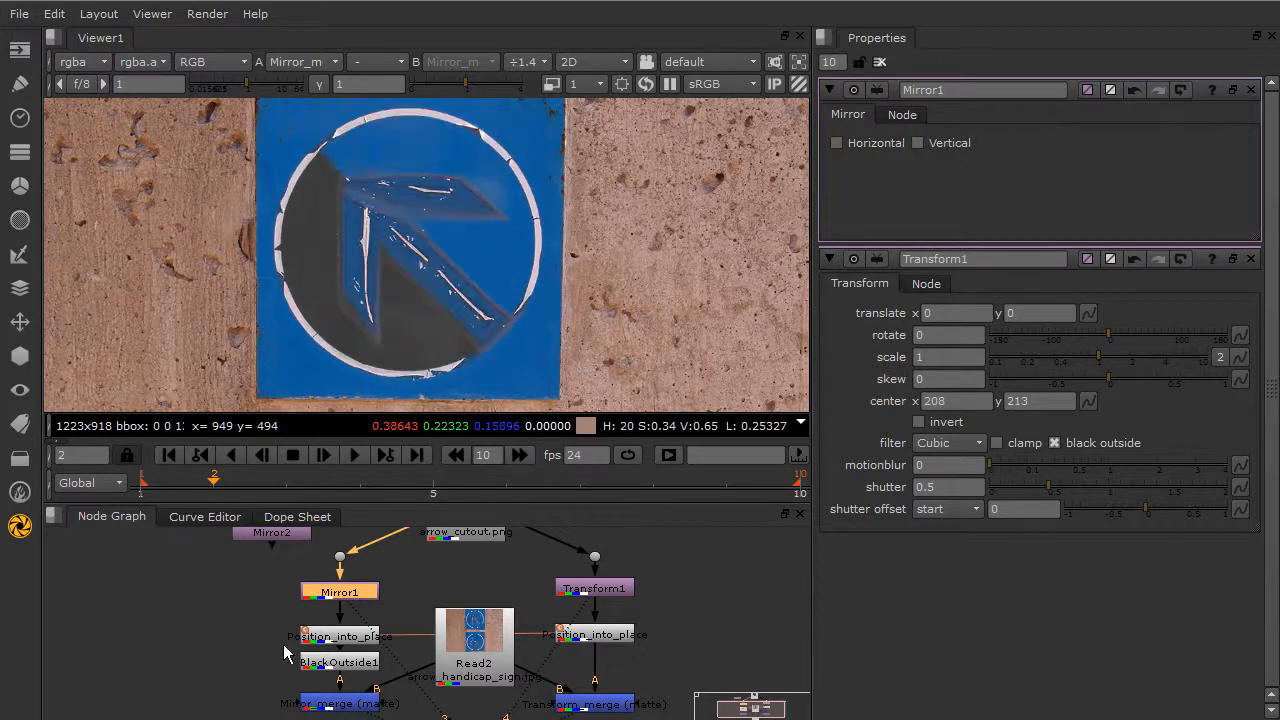
Split the scale of Transform1 into width and height, view the Transform branch and set the scale width to -1.
middle_click_drag(271, 642, 263, 658)
middle_click_drag(539, 658, 526, 602)
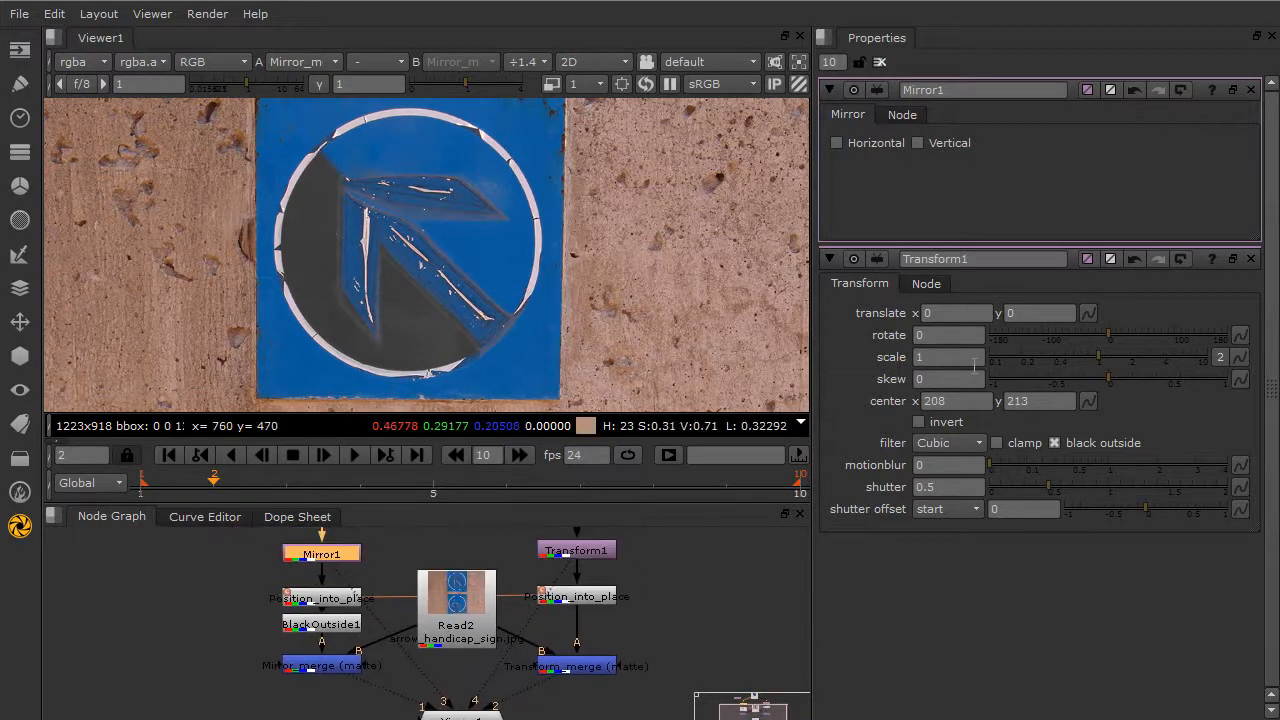
left_click(1221, 357)
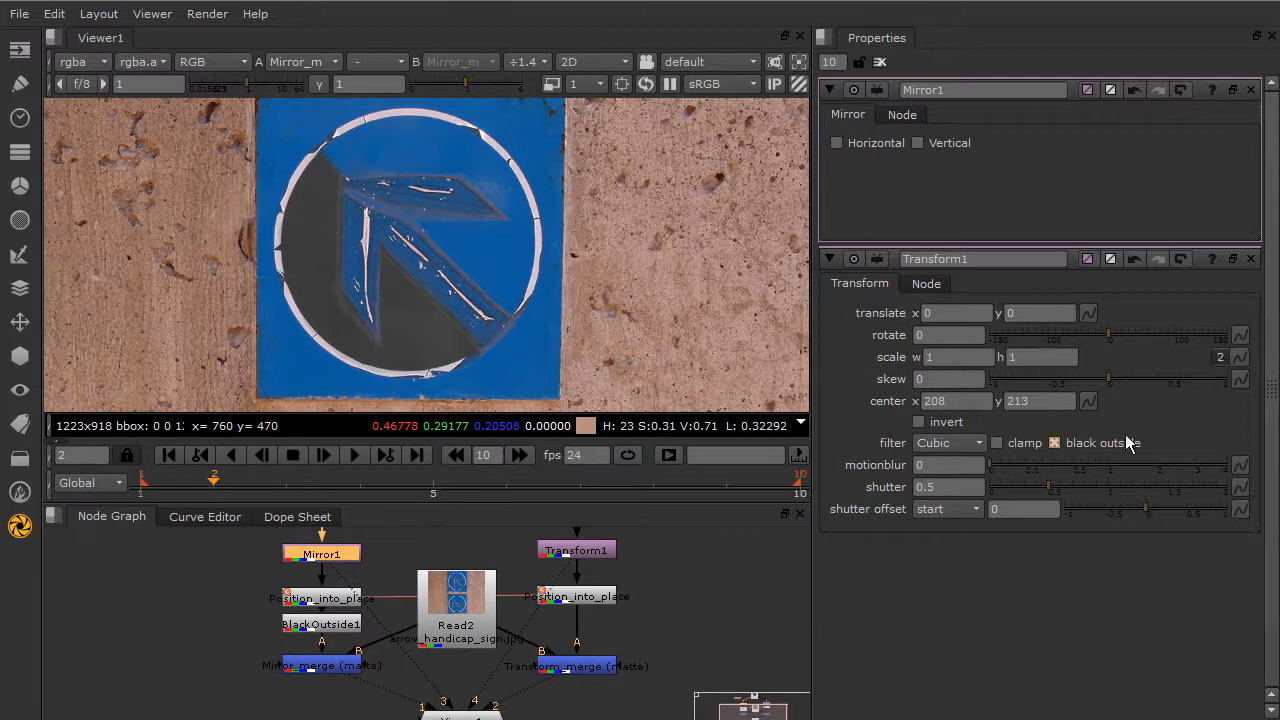
left_click(940, 358)
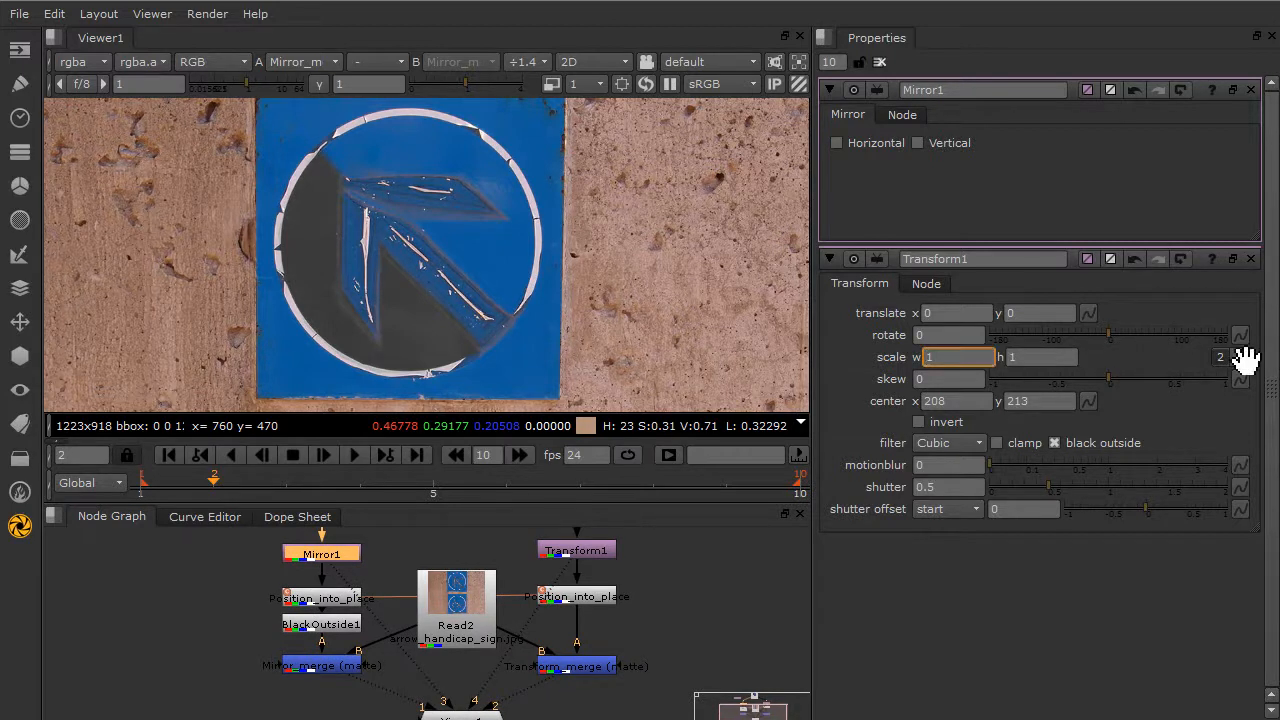
type("2")
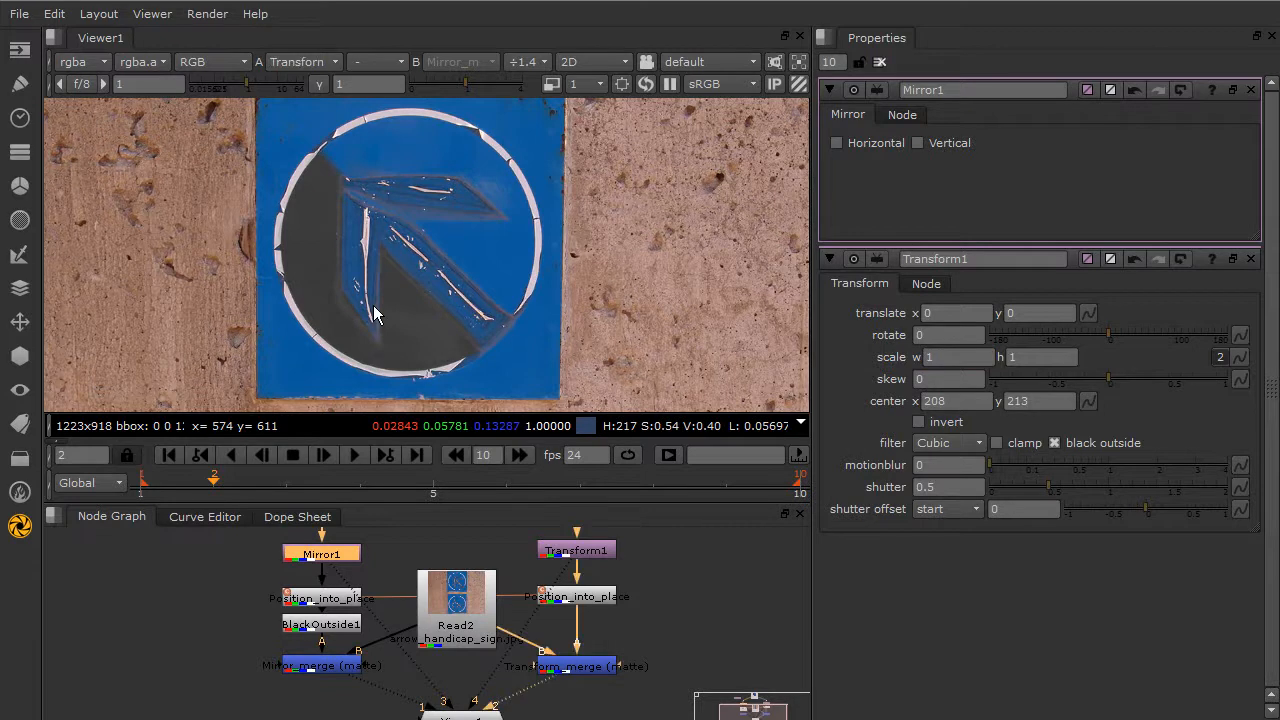
type("-1")
key("Return")
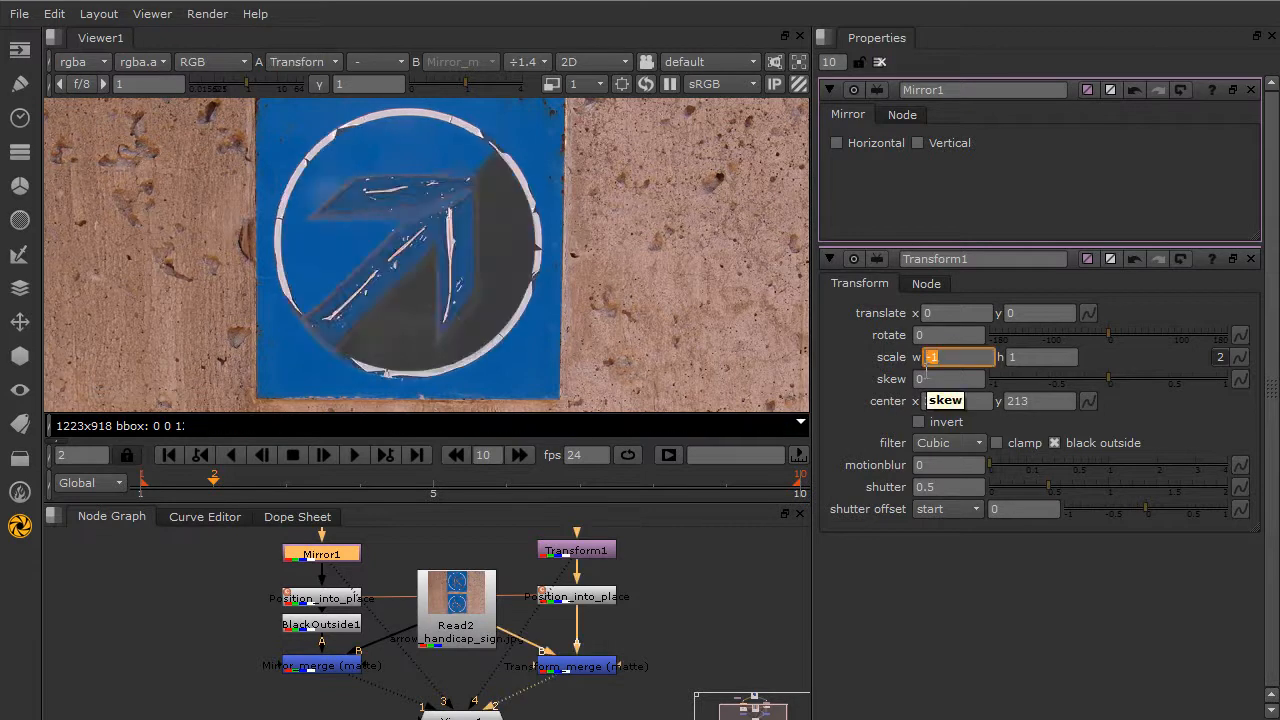
Enable the Horizontal flip on Mirror1 and compare the Mirror and Transform results in the viewer.
left_click(836, 143)
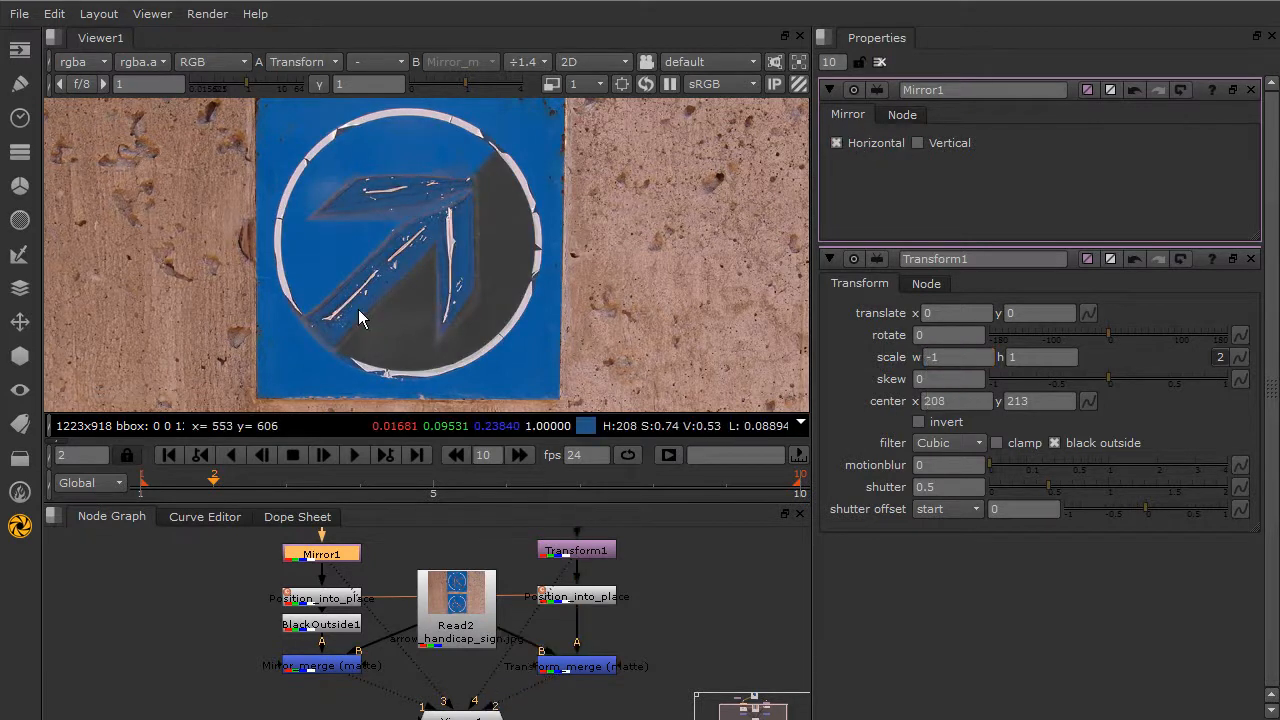
key("1")
key("2")
key("1")
key("2")
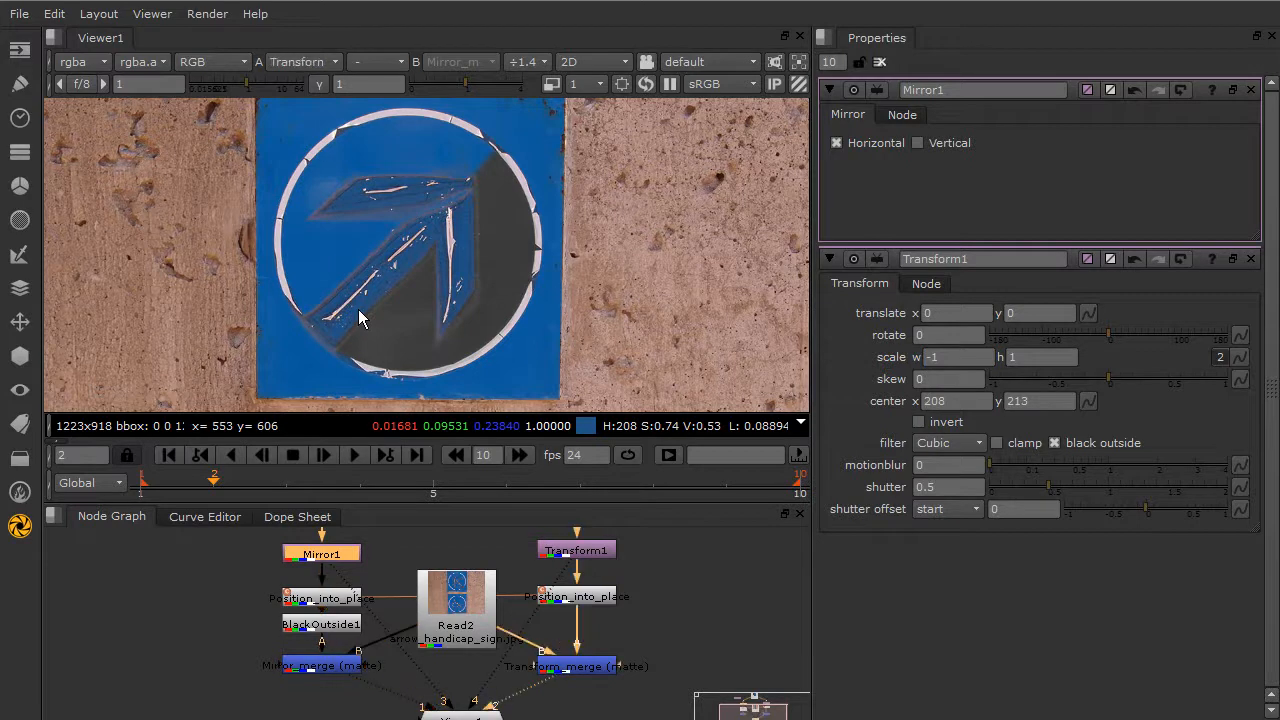
Set the scale of Transform1 to width 1 and height -1.
type("1")
key("Tab")
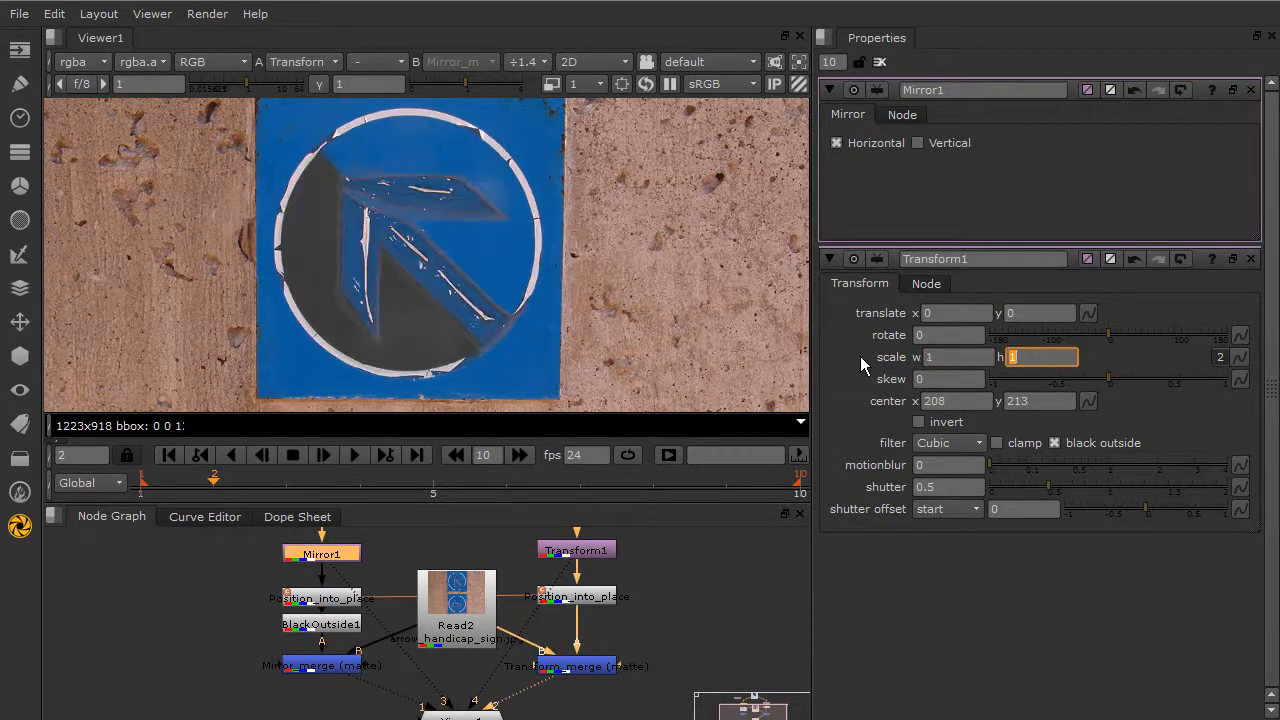
type("-1")
key("Return")
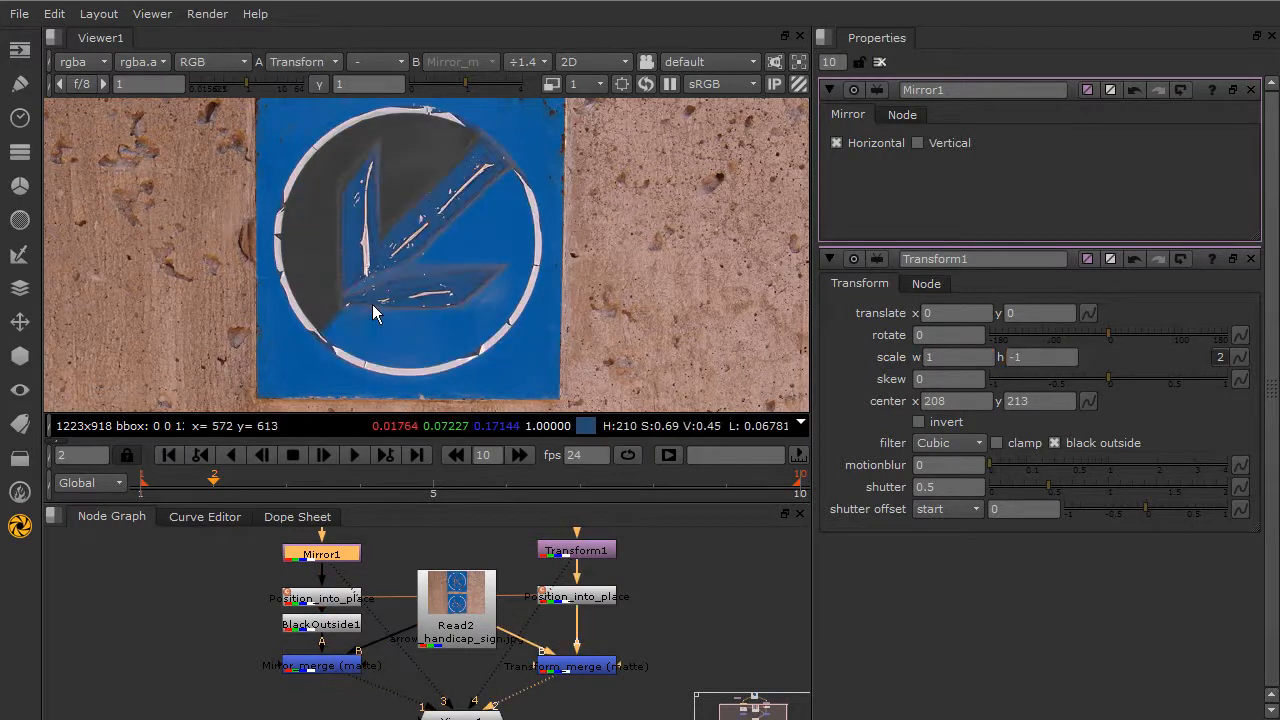
Set Mirror1 to the Vertical flip only and compare its result with the Transform branch.
key("2")
left_click(917, 142)
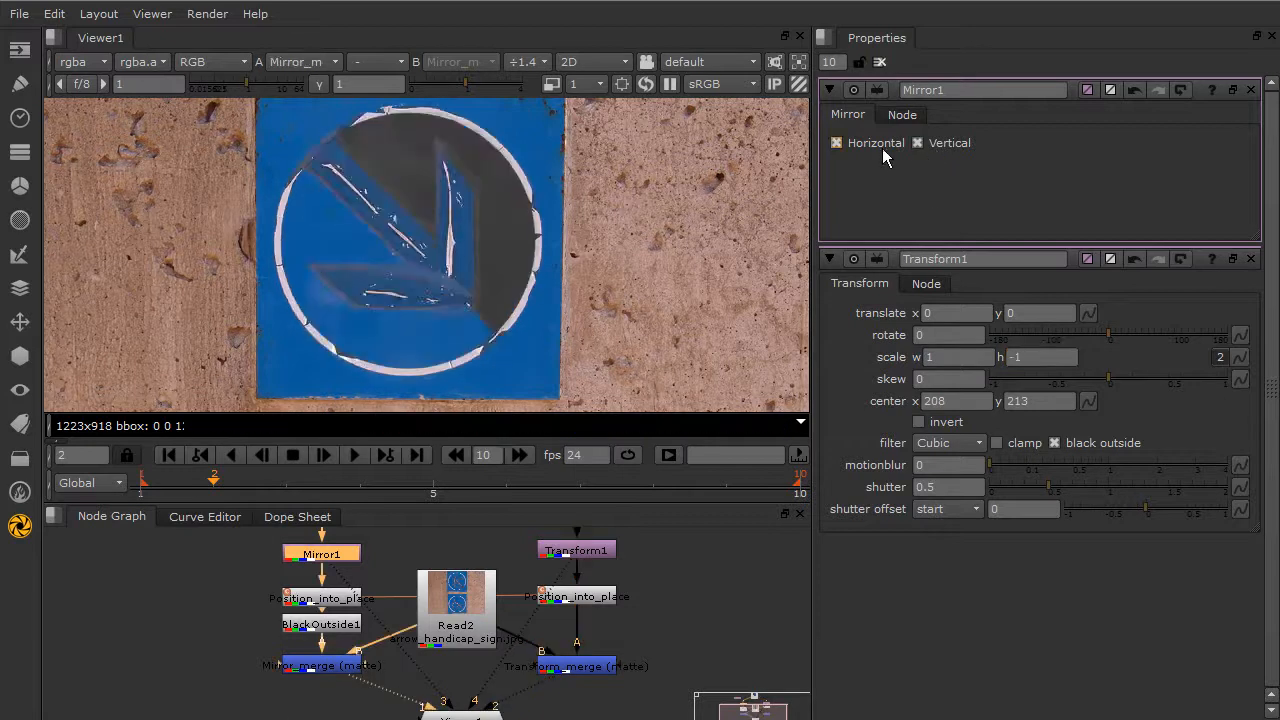
left_click(836, 142)
key("1")
key("2")
key("1")
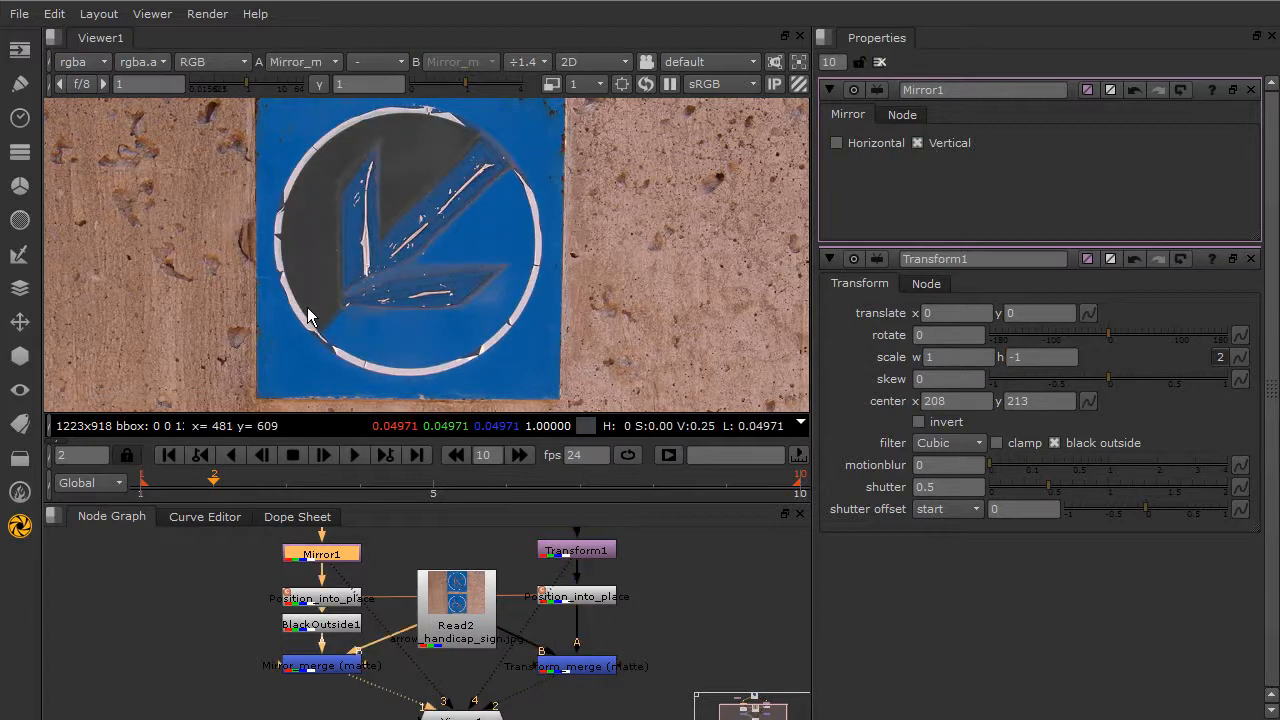
Enable the Horizontal flip alongside Vertical on Mirror1 and compare it with the Transform branch.
left_click(836, 142)
key("2")
key("2")
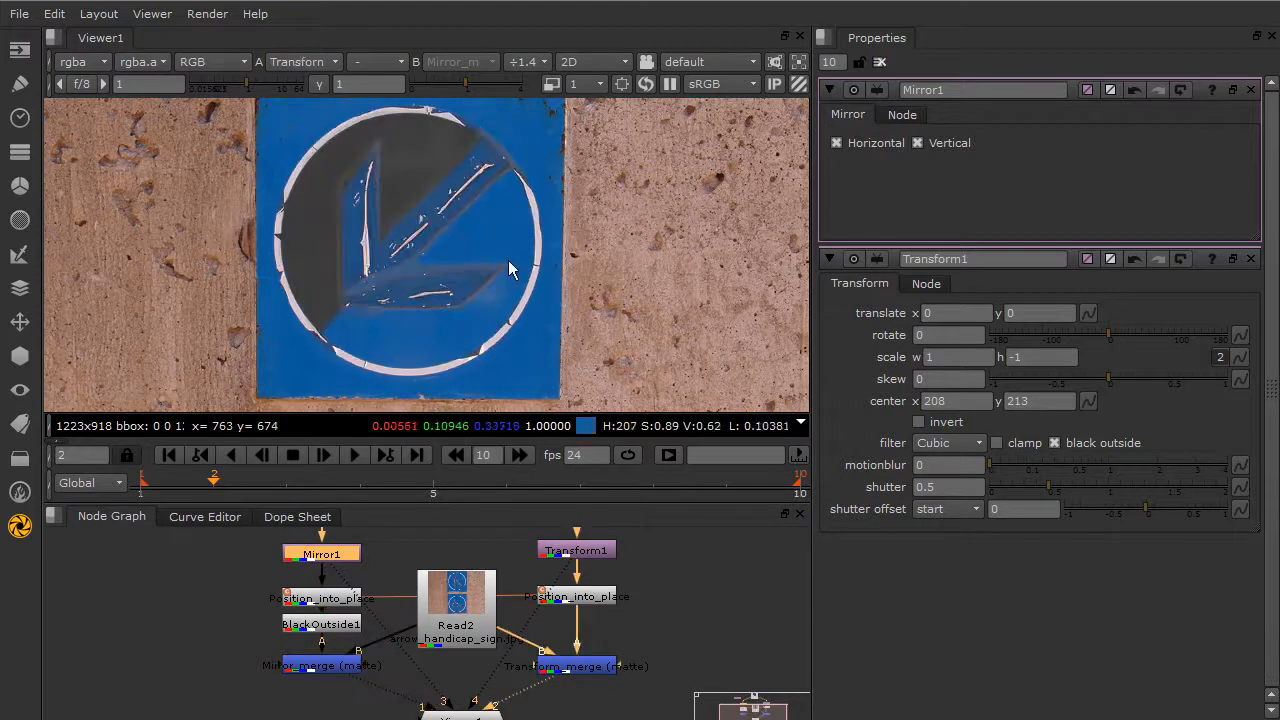
key("1")
Set the scale height of Transform1 to 1 and its rotation to 180, and compare both branches.
left_click_drag(1040, 358, 932, 357)
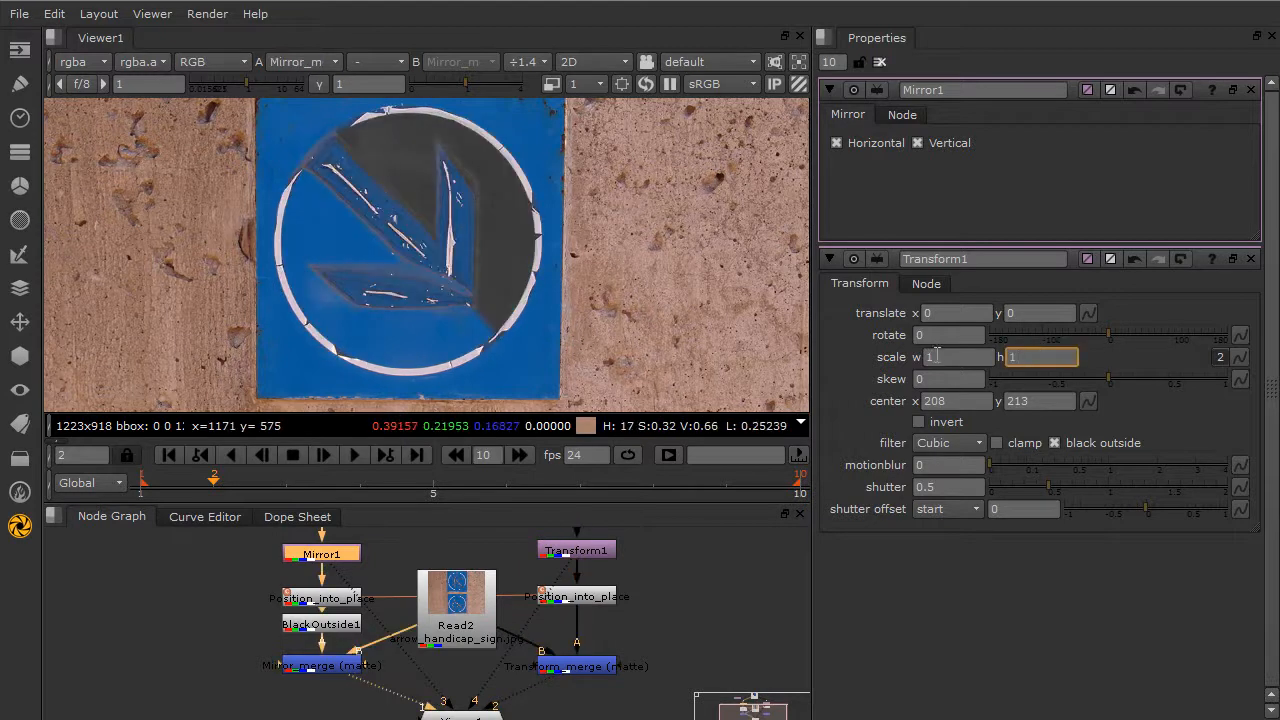
left_click(948, 334)
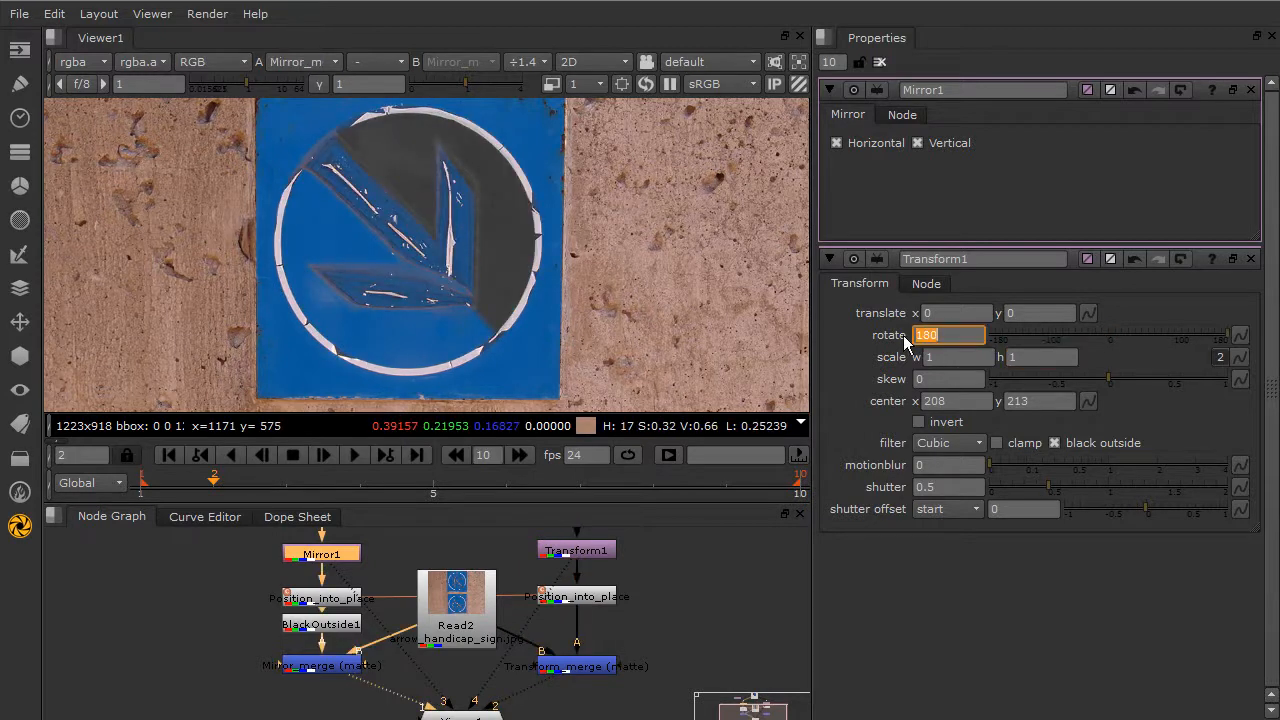
key("2")
key("1")
key("2")
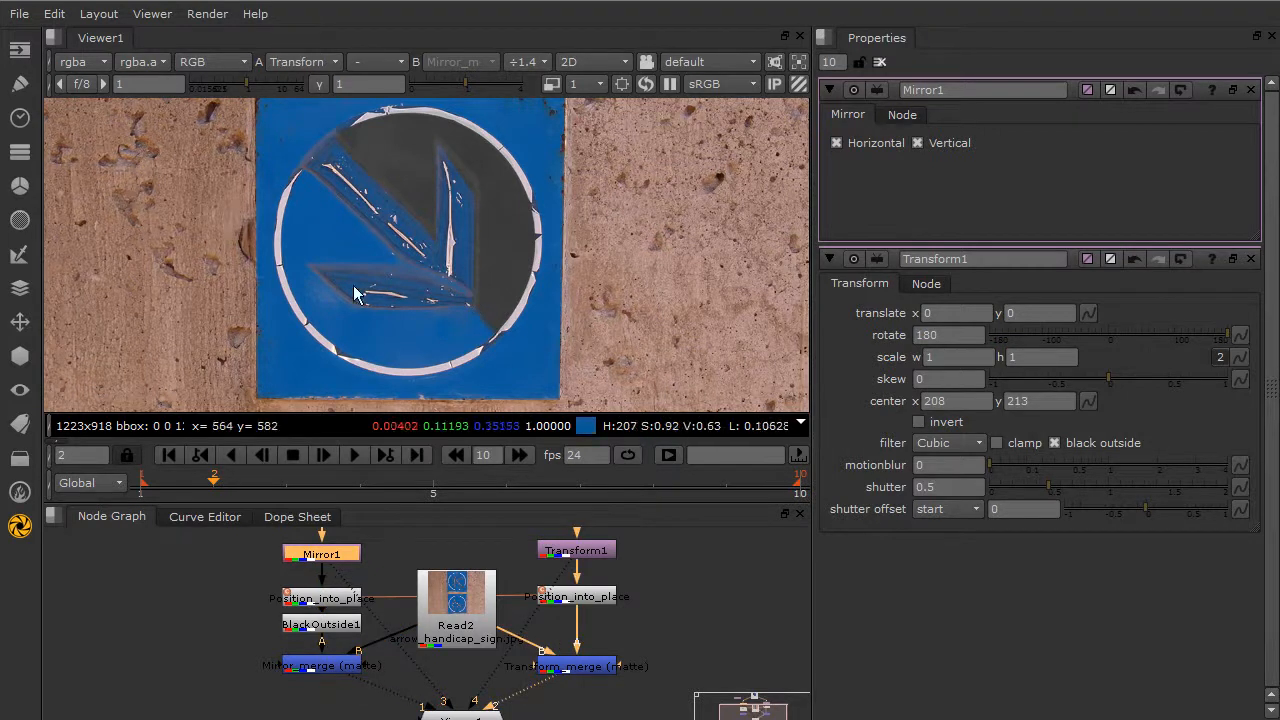
middle_click_drag(418, 601, 404, 632)
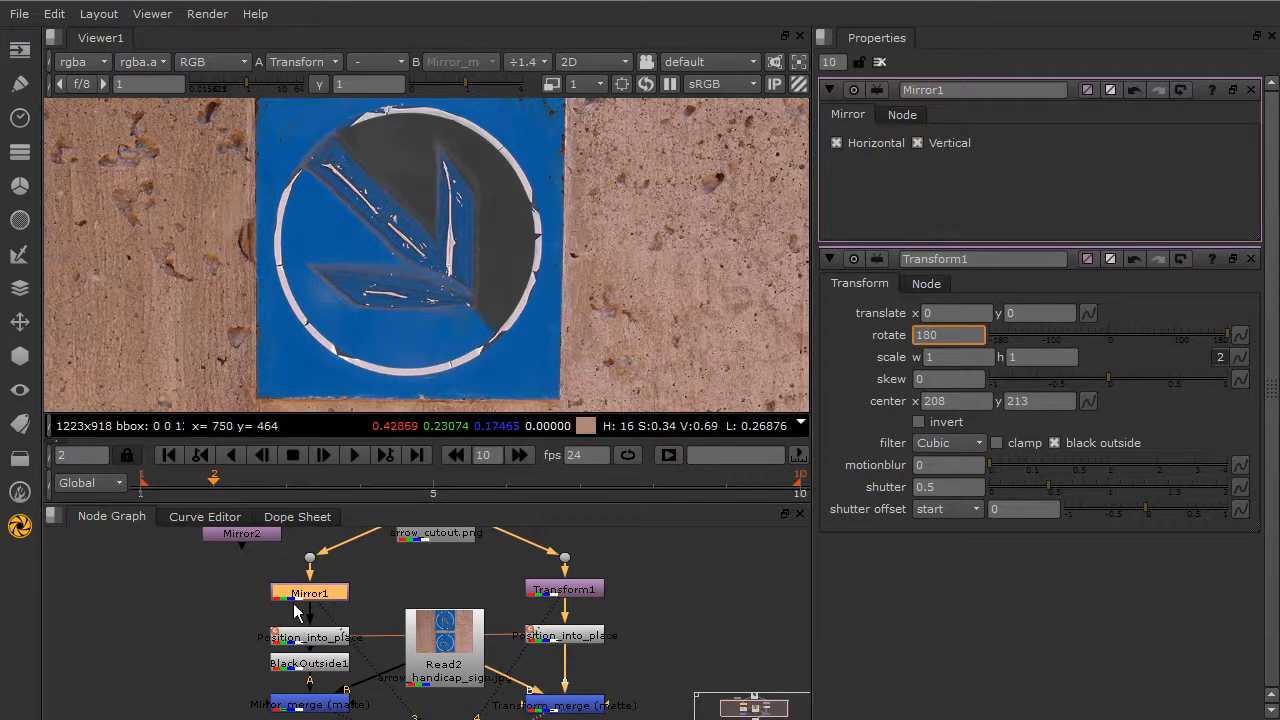
scroll(295, 614, "up", 5)
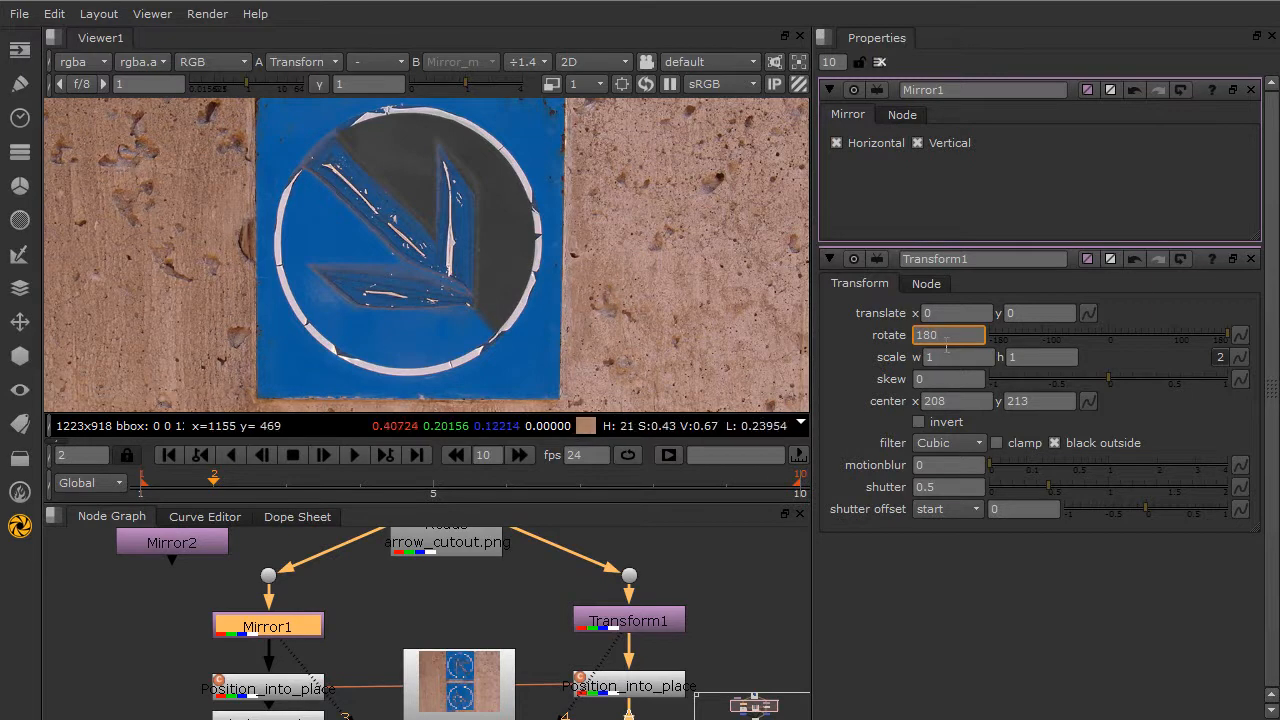
left_click(975, 258)
left_click(955, 91)
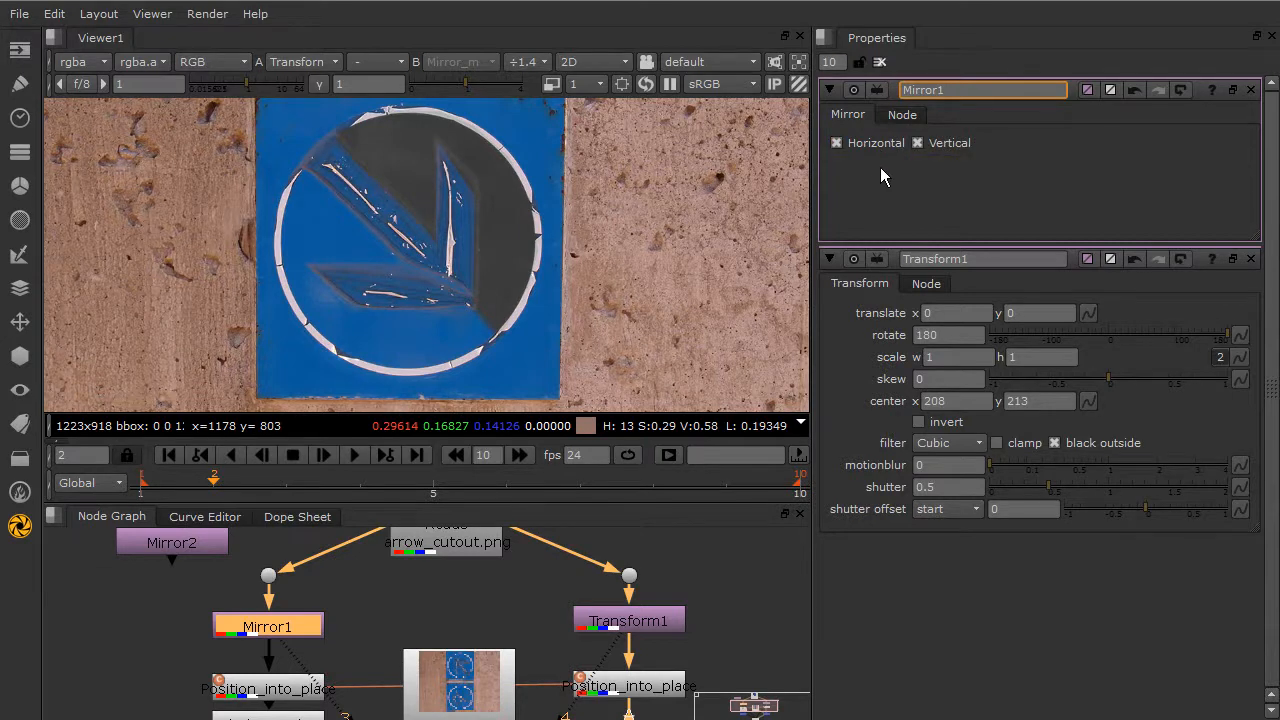
Compare the direct outputs of Mirror1 and Transform1 in the viewer, examining the image edges and bounding box at a corner.
middle_click_drag(364, 657, 359, 612)
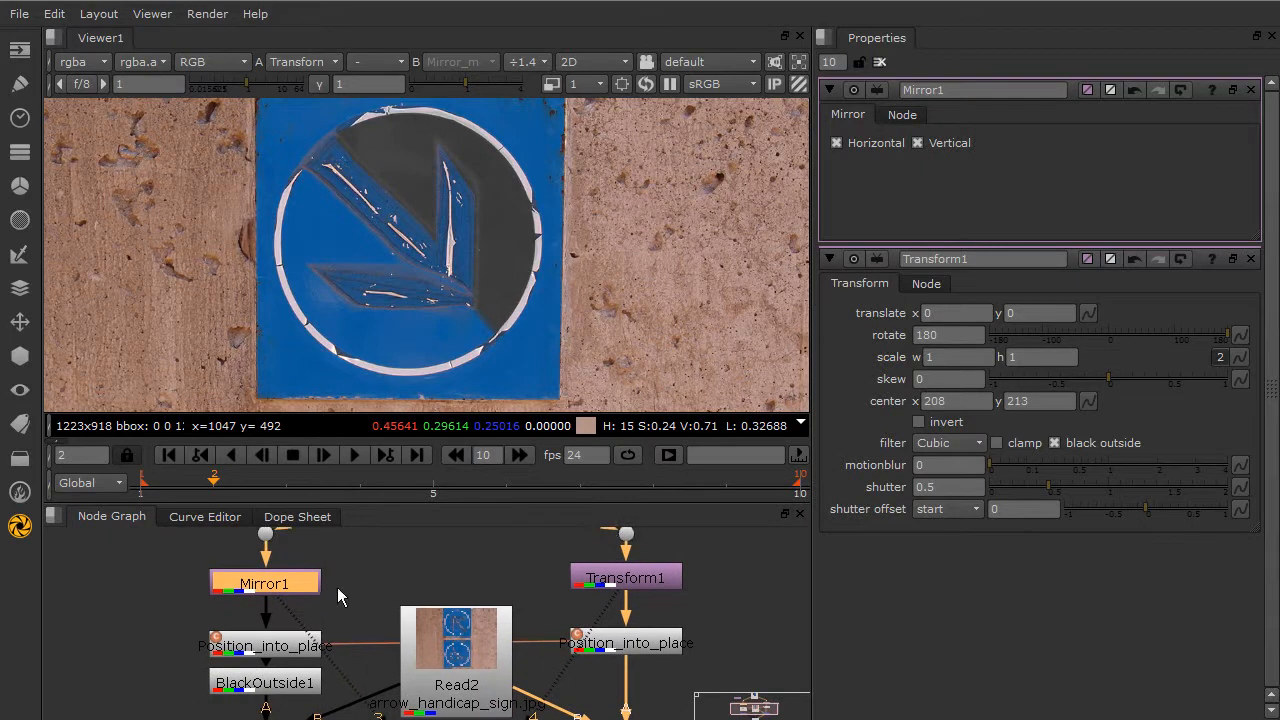
left_click(323, 606)
key("3")
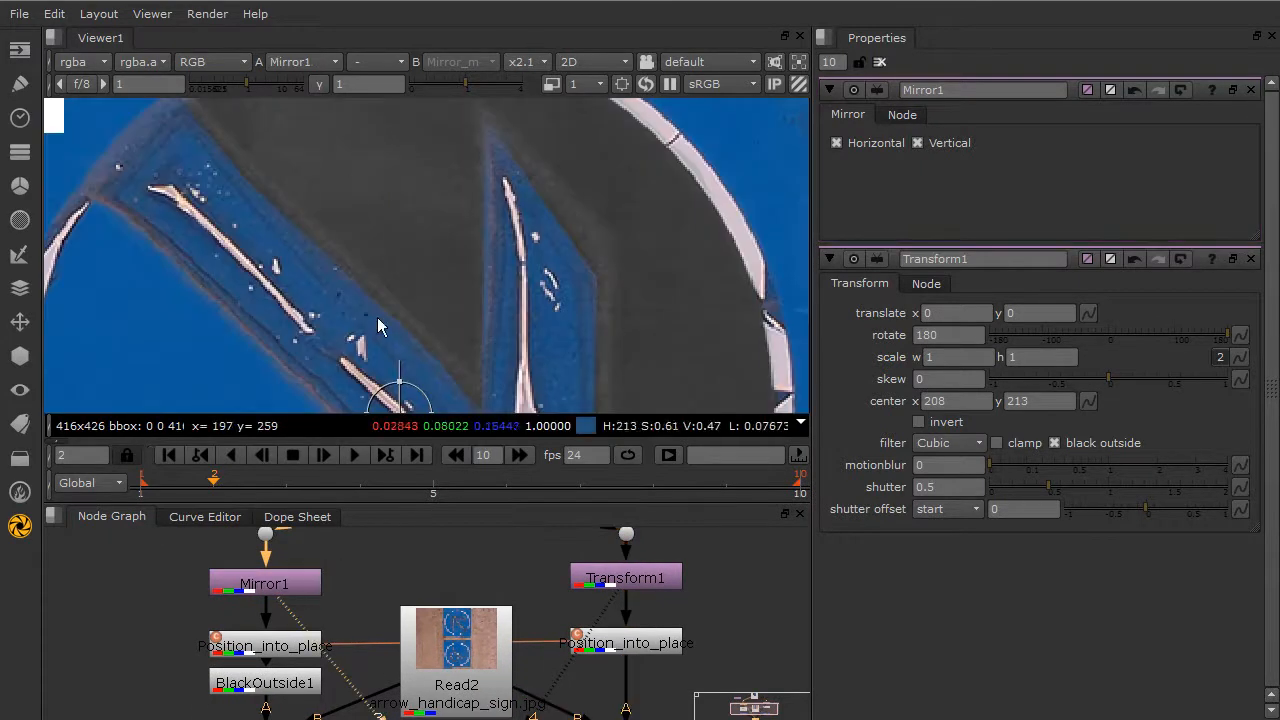
scroll(380, 323, "down", 5)
key("4")
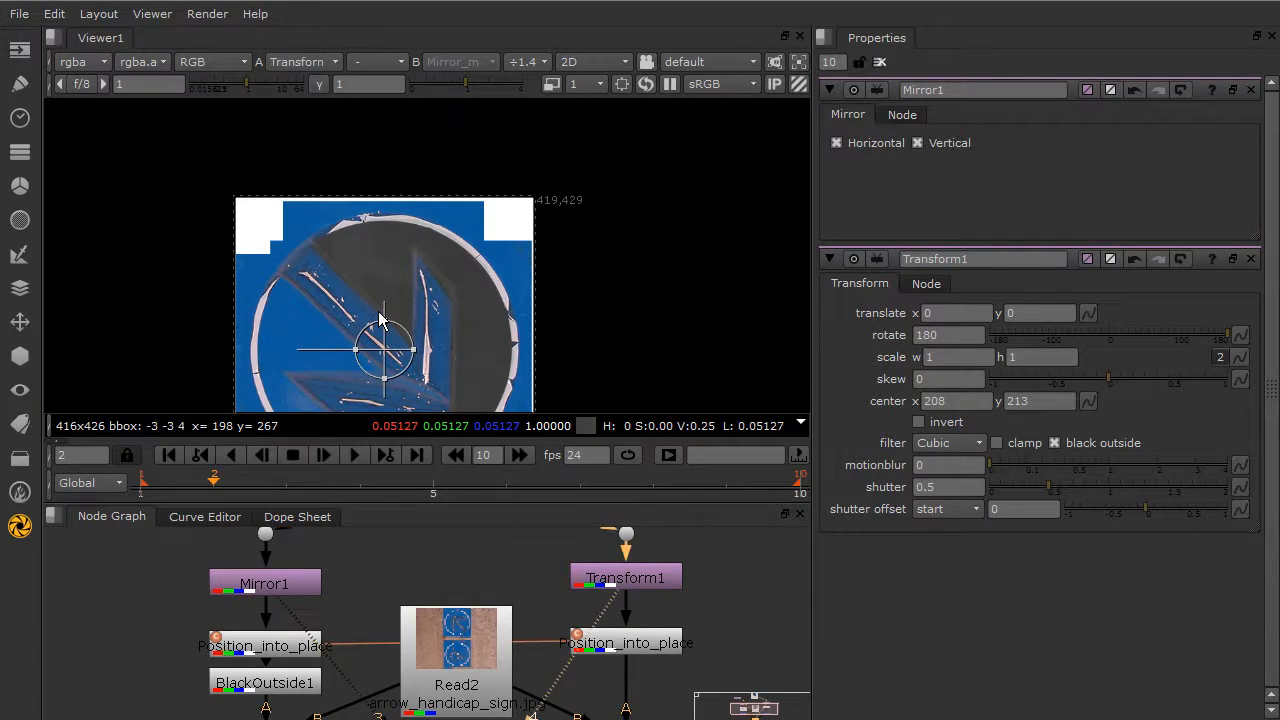
key("3")
key("4")
key("3")
key("4")
middle_click_drag(510, 190, 553, 221, "shift")
key("3")
key("4")
key("3")
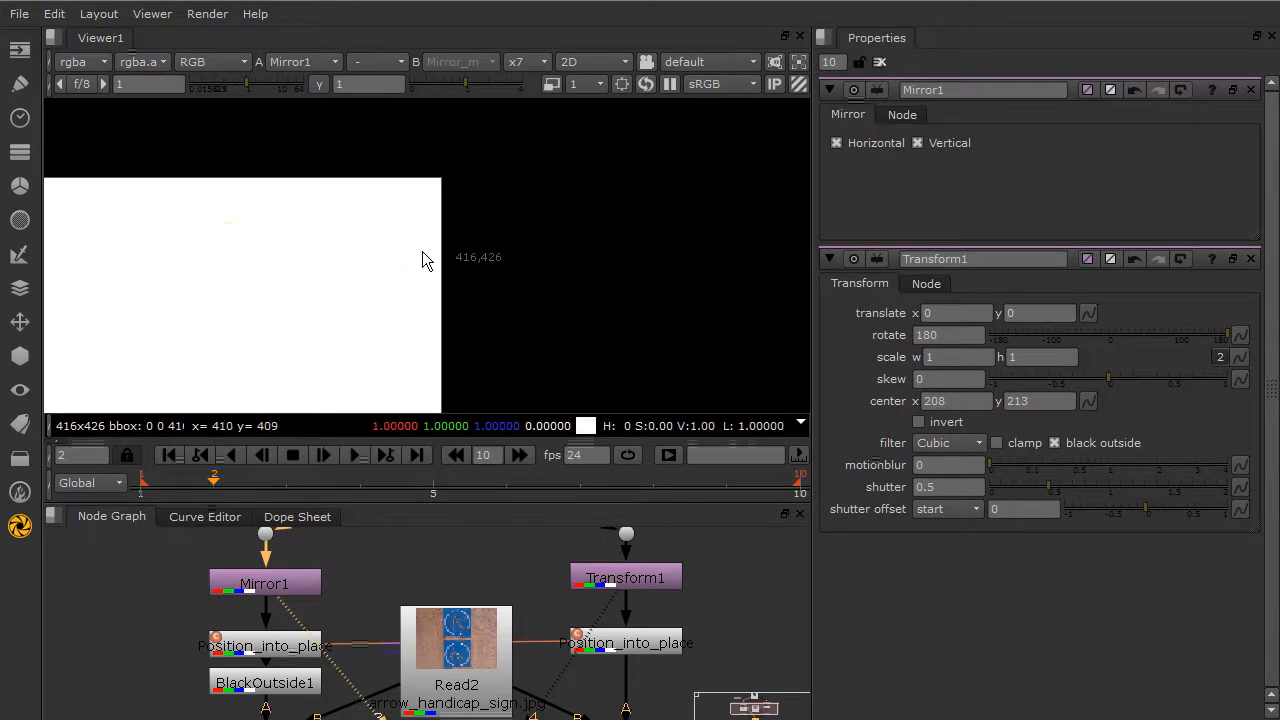
scroll(400, 322, "down", 5)
middle_click_drag(294, 358, 512, 188)
scroll(400, 262, "down", 5)
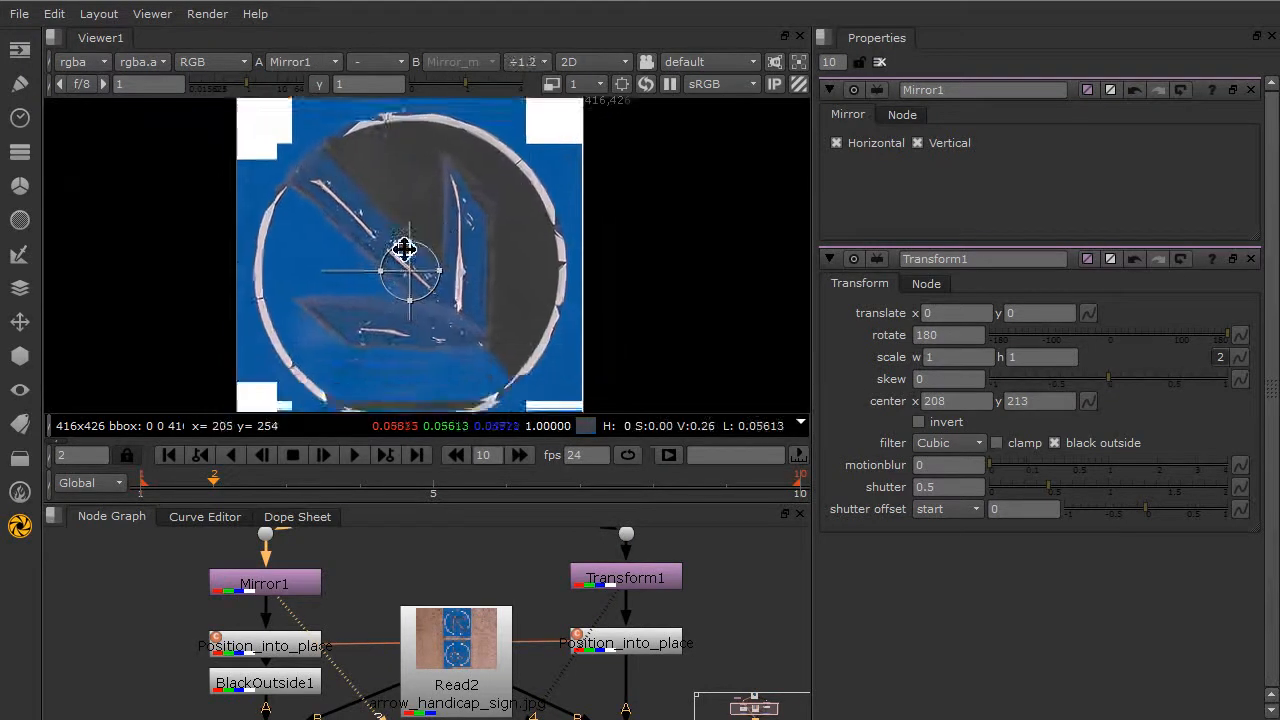
Display the original arrow_cutout.png from its Read node in the viewer and select the Mirror1 node.
middle_click_drag(444, 565, 440, 674)
left_click(432, 582)
key("3")
left_click(250, 690)
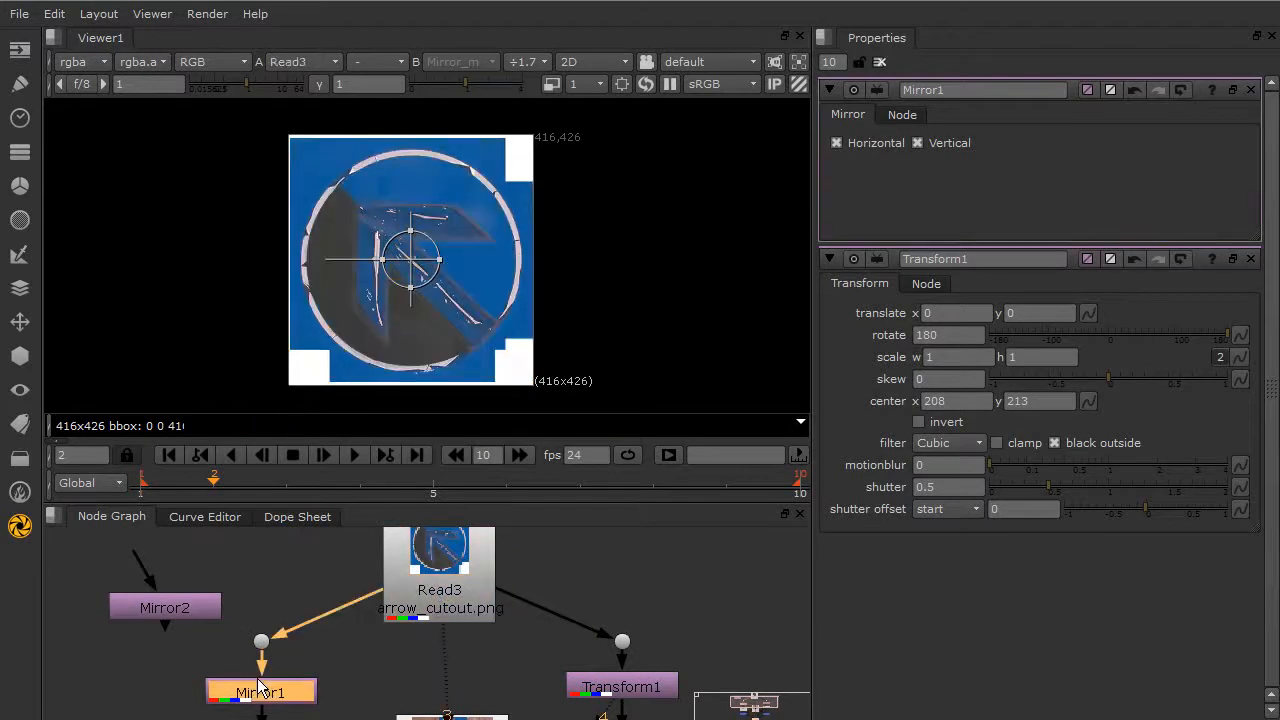
Display the output of Mirror1 and toggle its Horizontal and Vertical flips to compare them, leaving both enabled.
key("1")
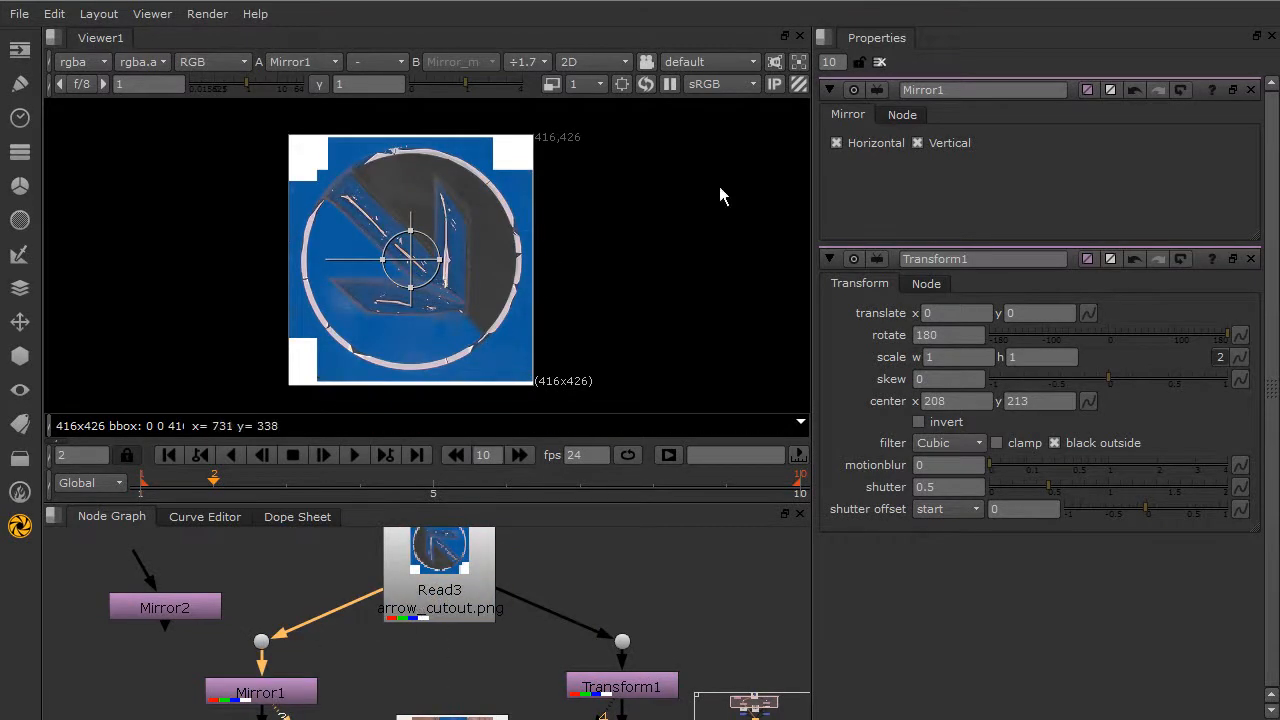
left_click(877, 145)
left_click(956, 146)
left_click(866, 146)
left_click(933, 141)
left_click(882, 143)
left_click(915, 140)
left_click(873, 142)
left_click(916, 142)
left_click(873, 141)
left_click(916, 142)
left_click(859, 142)
Display the output of Transform1 and examine the image edge and bounding box at the upper-right corner of the image.
middle_click_drag(430, 671, 348, 568)
key("4")
middle_click_drag(489, 117, 556, 158)
left_click(1054, 443)
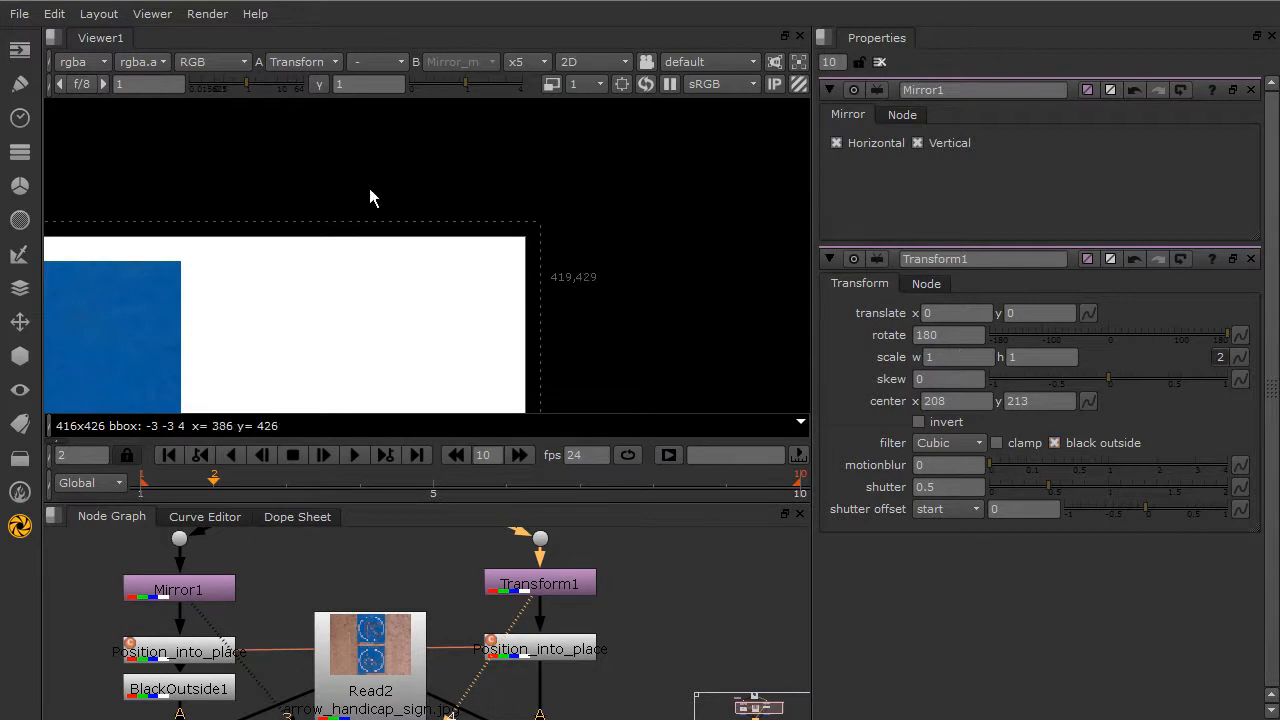
scroll(508, 265, "up", 2)
scroll(508, 265, "down", 4)
middle_click_drag(463, 308, 465, 196)
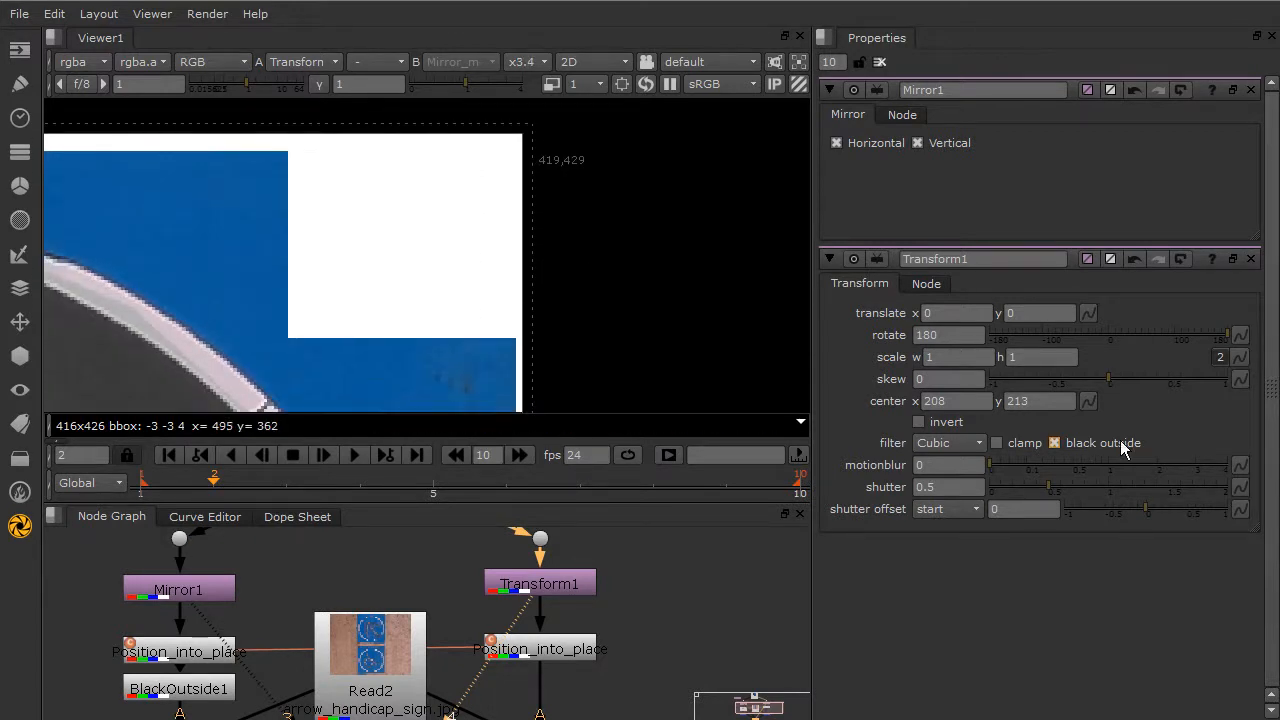
Disable black outside on Transform1 to examine the edges and bounding box of the image, and re-enable it.
left_click(1087, 443)
scroll(353, 223, "down", 4)
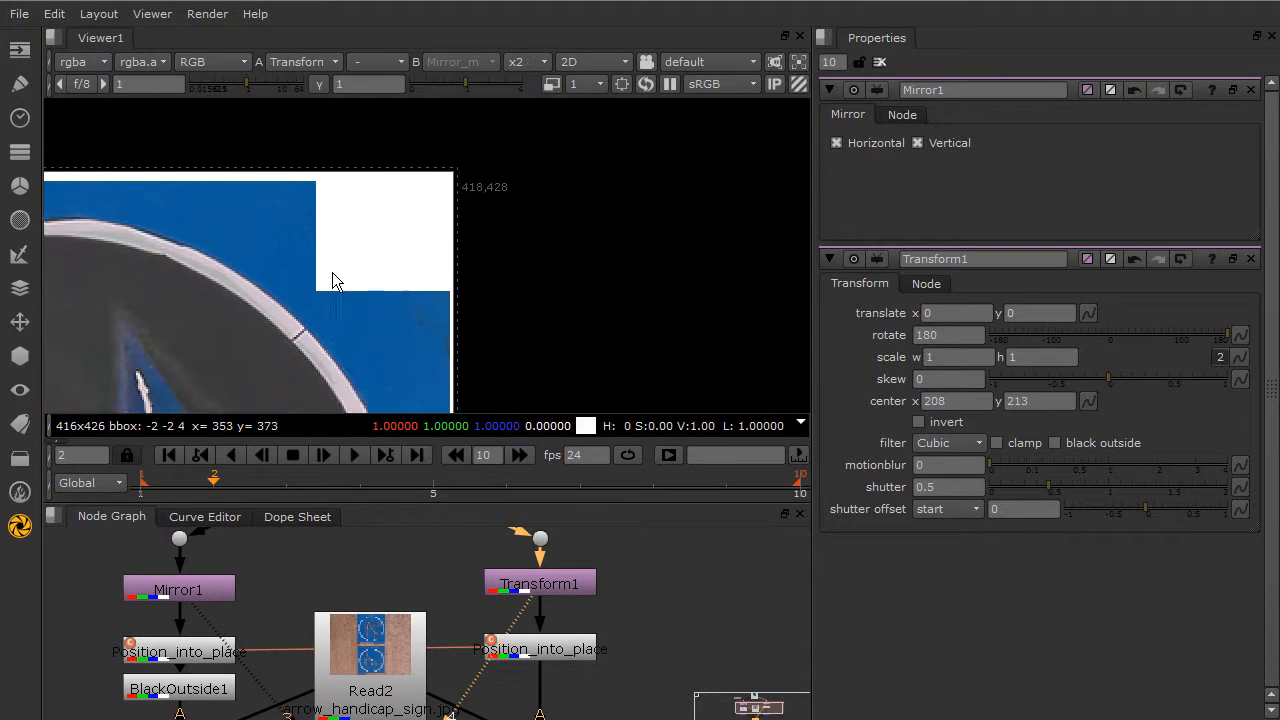
mouse_move(398, 269)
middle_mouse_down()
mouse_move(421, 215)
mouse_move(411, 270)
middle_mouse_up()
scroll(527, 195, "up", 2)
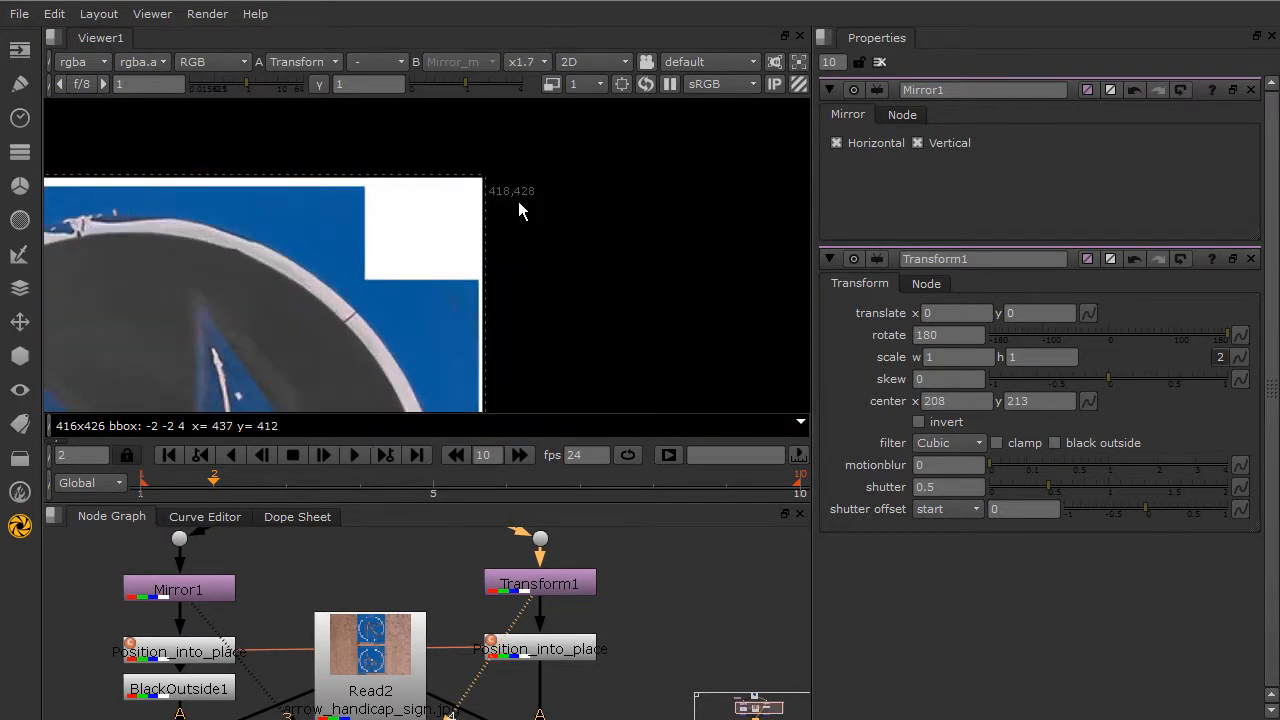
scroll(530, 314, "down", 2)
scroll(383, 349, "down", 1)
middle_click_drag(383, 349, 418, 205)
scroll(410, 240, "down", 1)
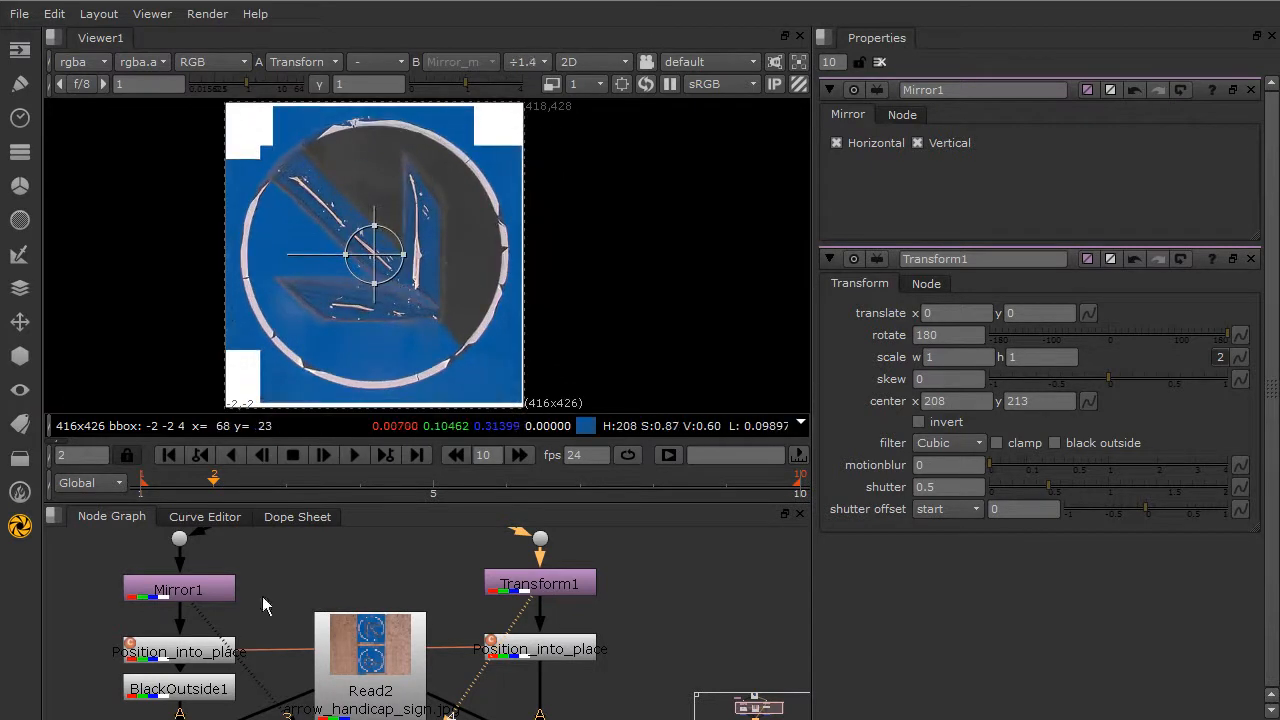
scroll(323, 638, "down", 1)
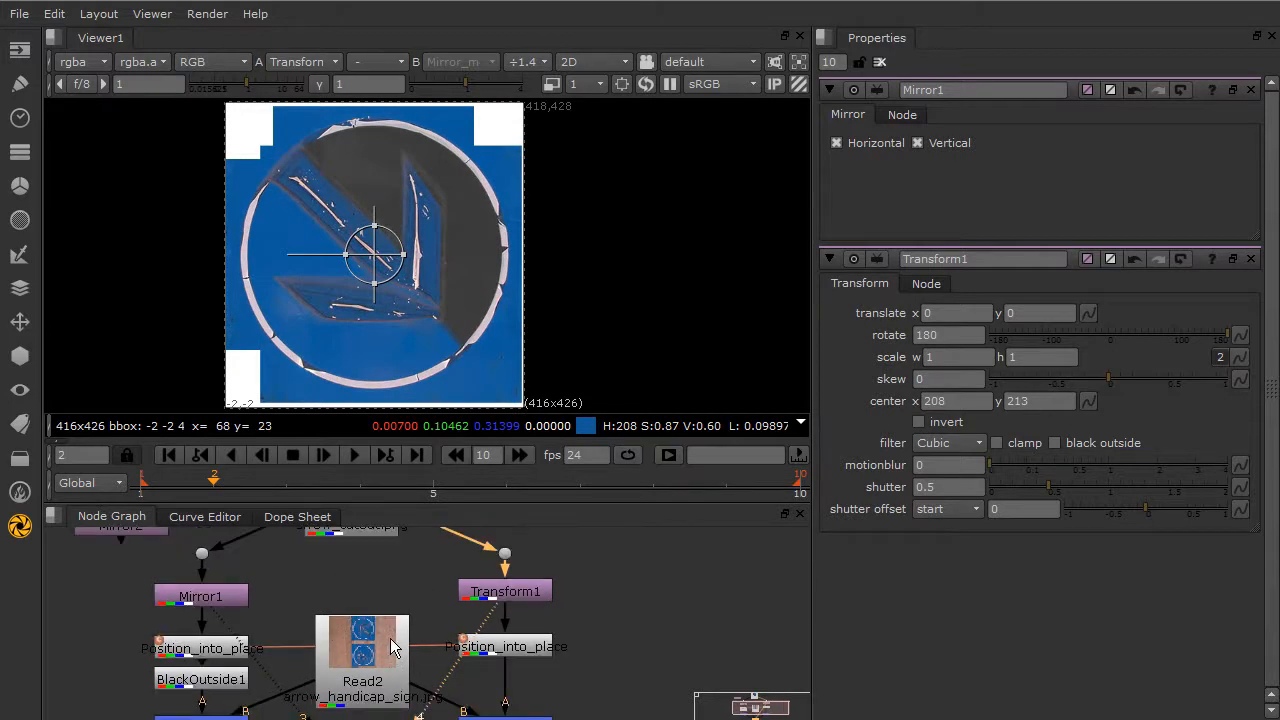
left_click(491, 594)
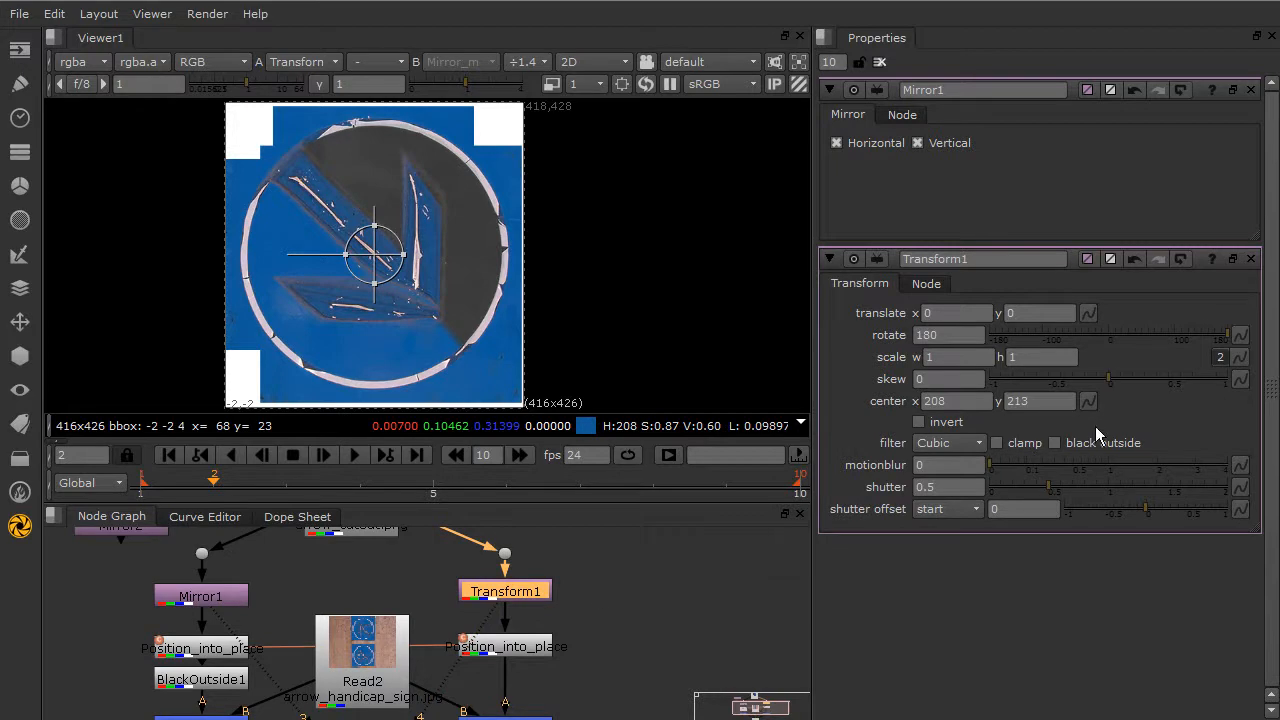
left_click(1055, 443)
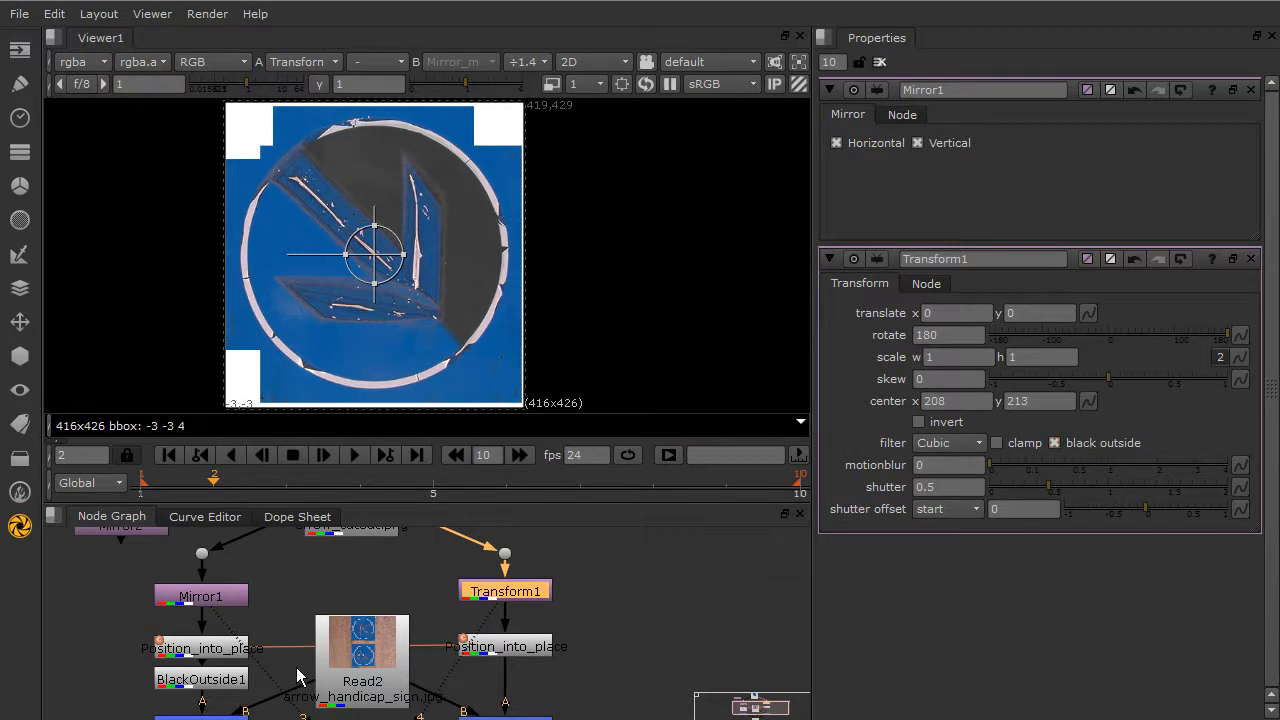
Move the BlackOutside1 node slightly down in the Mirror branch, closer to Mirror_merge.
left_click(222, 597)
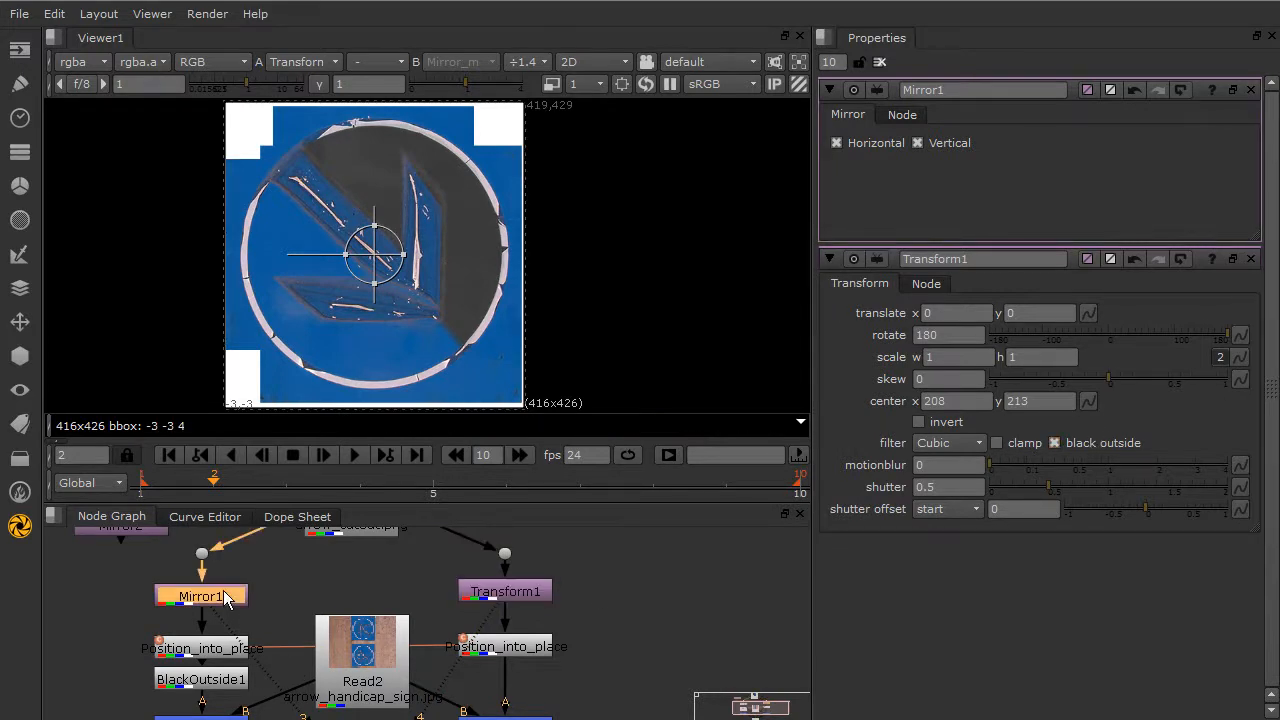
middle_click_drag(297, 651, 318, 594)
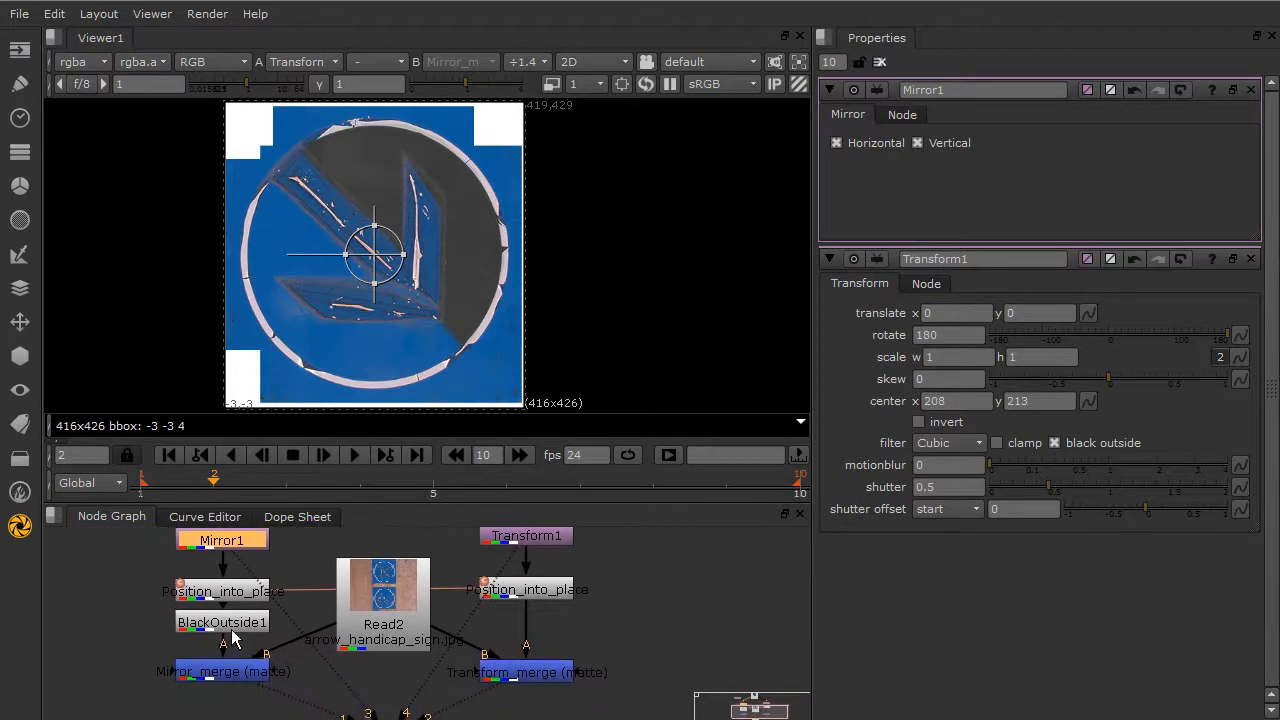
left_click_drag(235, 628, 241, 638)
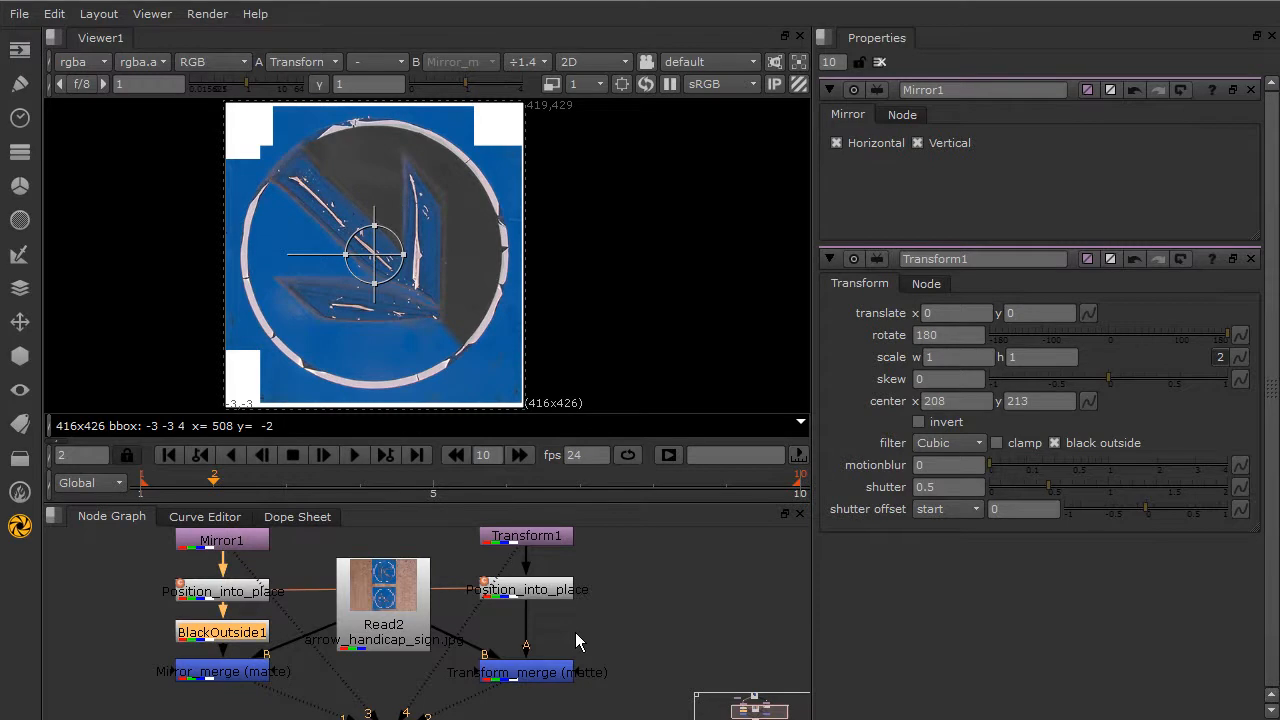
Select the Mirror1 node and display its output in the viewer.
scroll(575, 632, "down", 1)
middle_click_drag(573, 567, 614, 629)
scroll(276, 626, "up", 2)
scroll(276, 626, "up", 2)
middle_click_drag(367, 597, 358, 624)
scroll(358, 625, "up", 2)
left_click(365, 624)
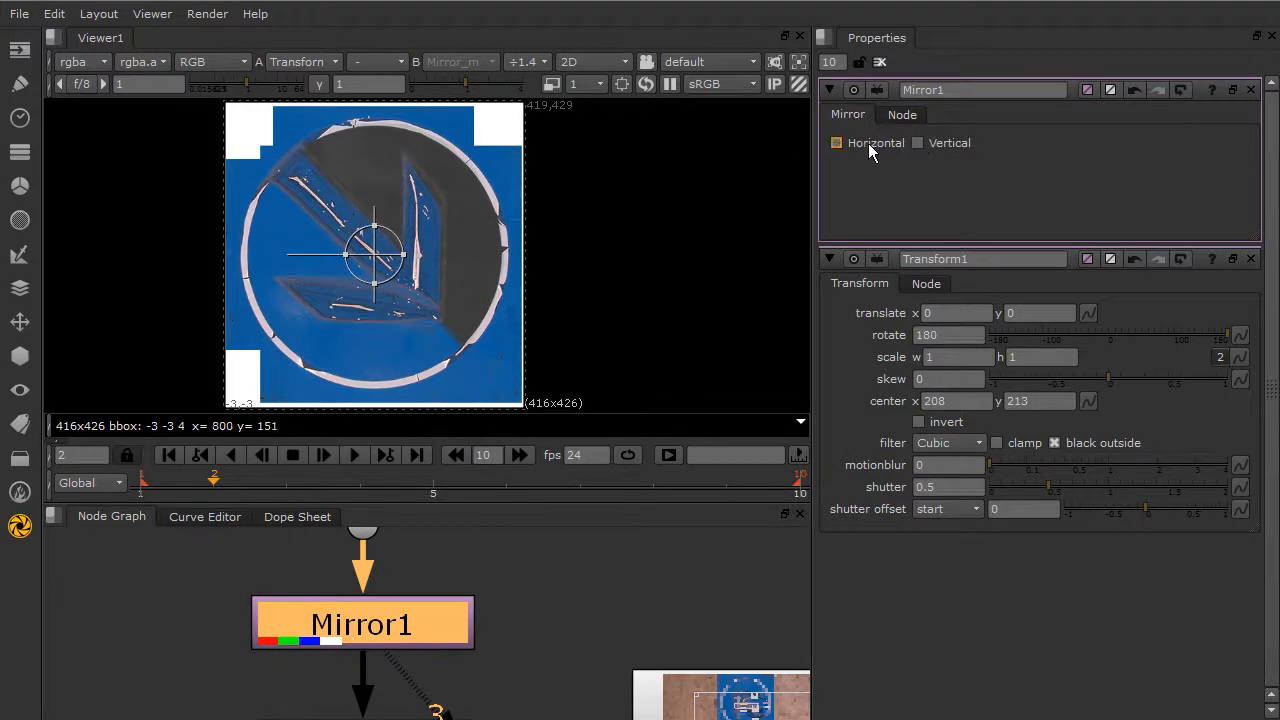
left_click(402, 621, "ctrl+shift")
Switch the Horizontal and Vertical flips of Mirror1 on and off, leaving both disabled.
left_click(879, 138)
left_click(920, 143)
left_click(926, 141)
left_click(902, 144)
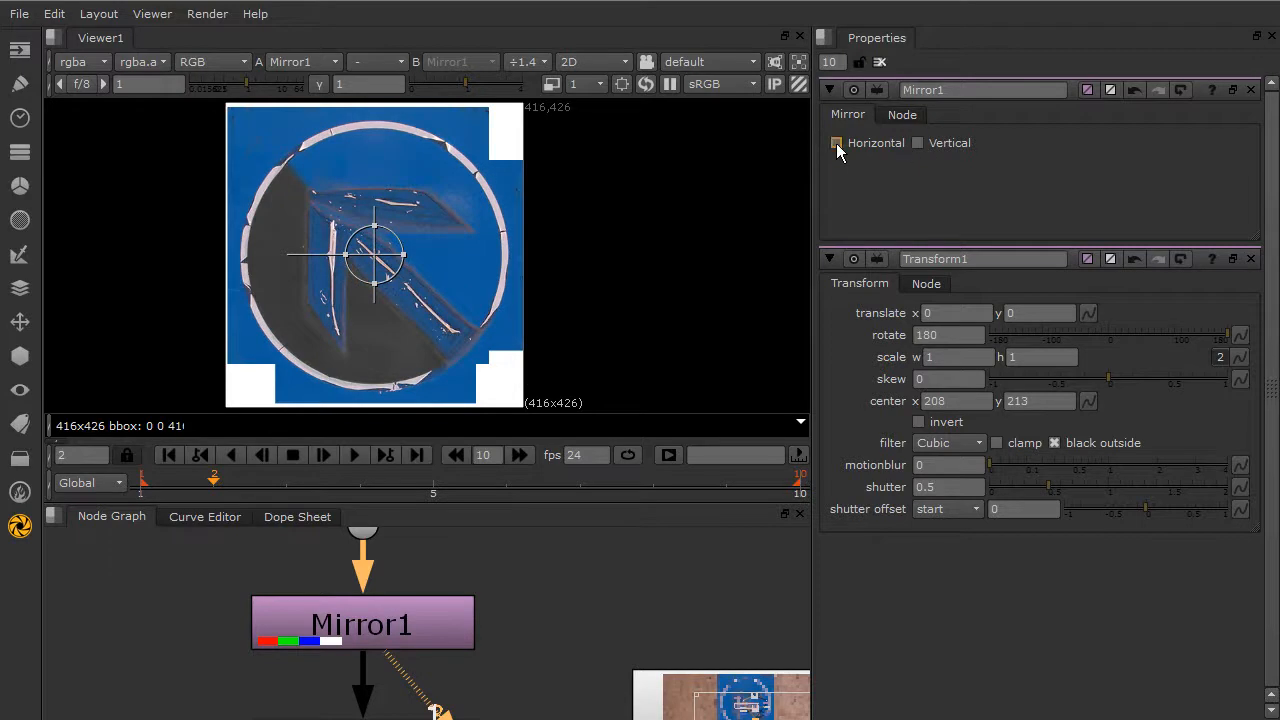
left_click(837, 143)
left_click(918, 142)
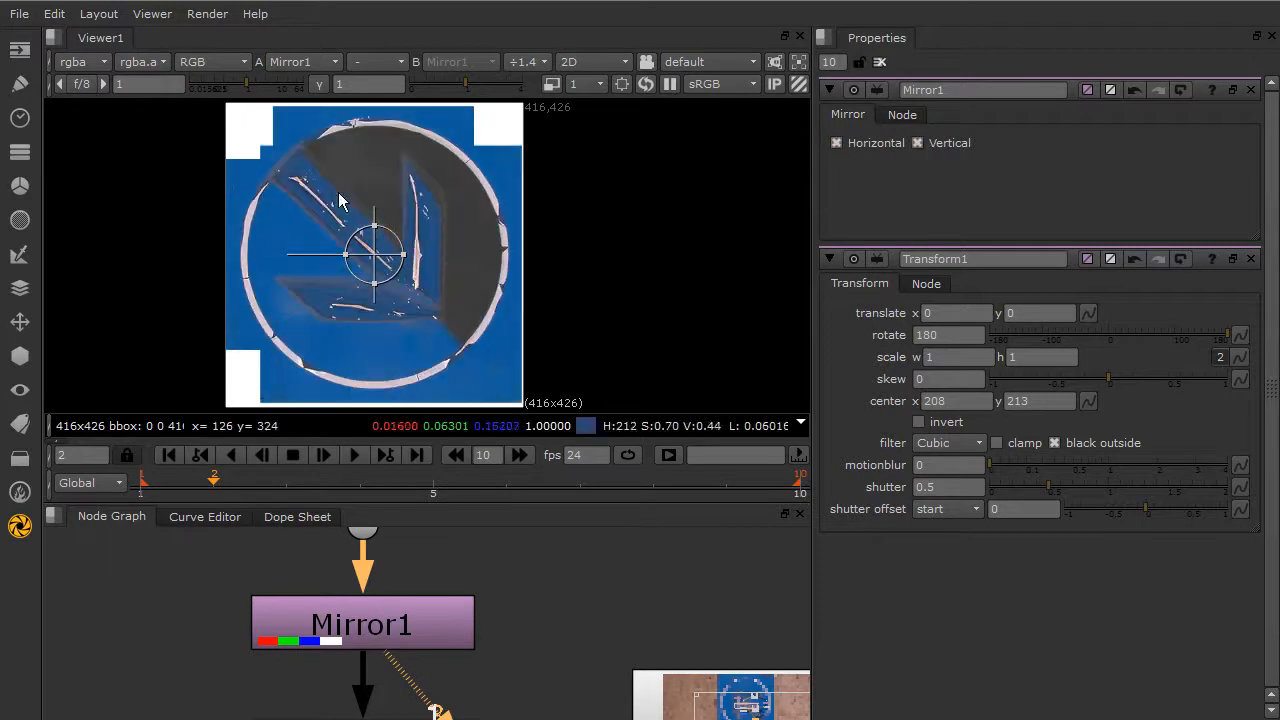
left_click(853, 142)
left_click(952, 143)
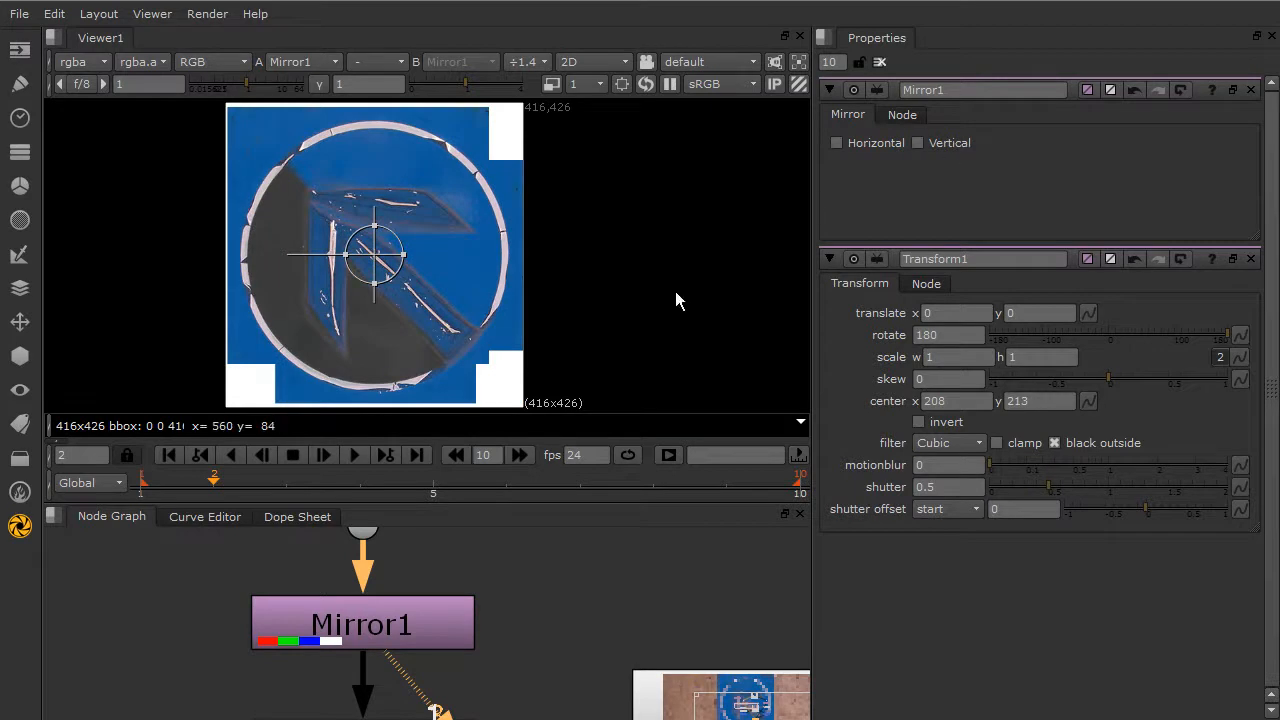
Keyframe the Horizontal flip of Mirror1 as off at frame 2 and on at frame 1.
scroll(500, 610, "down", 3)
scroll(390, 636, "down", 2)
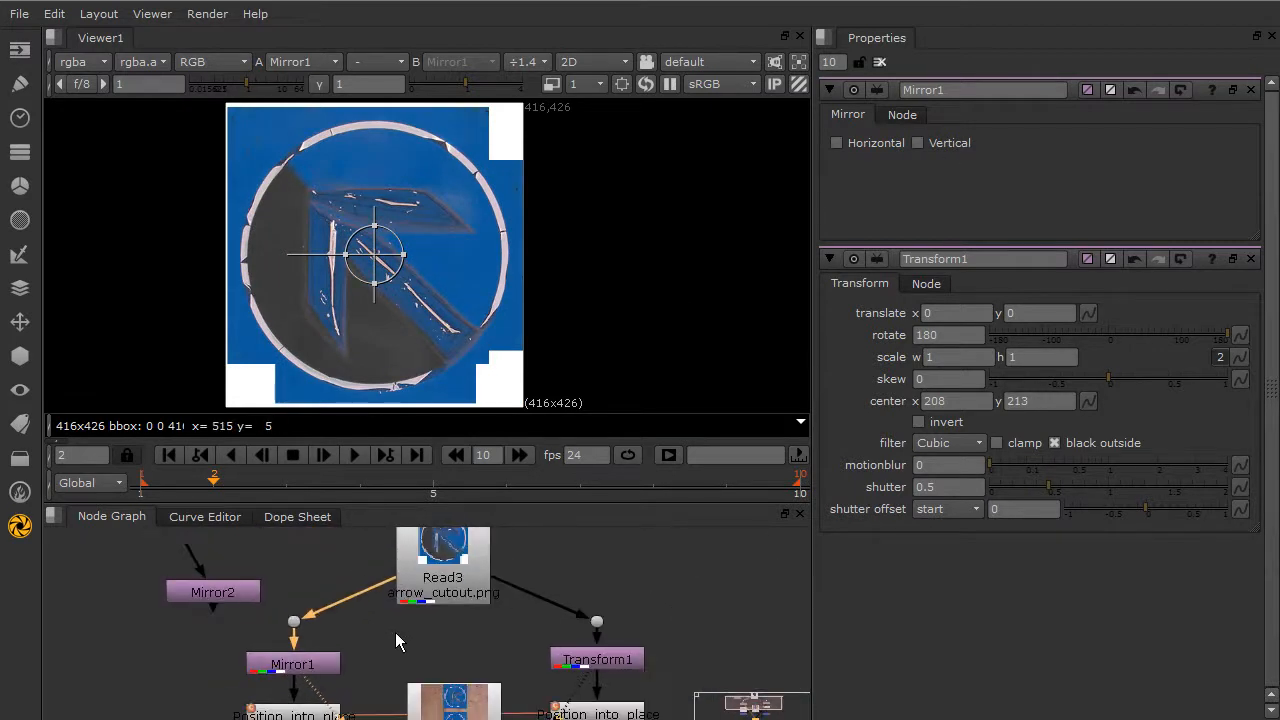
left_click(871, 148)
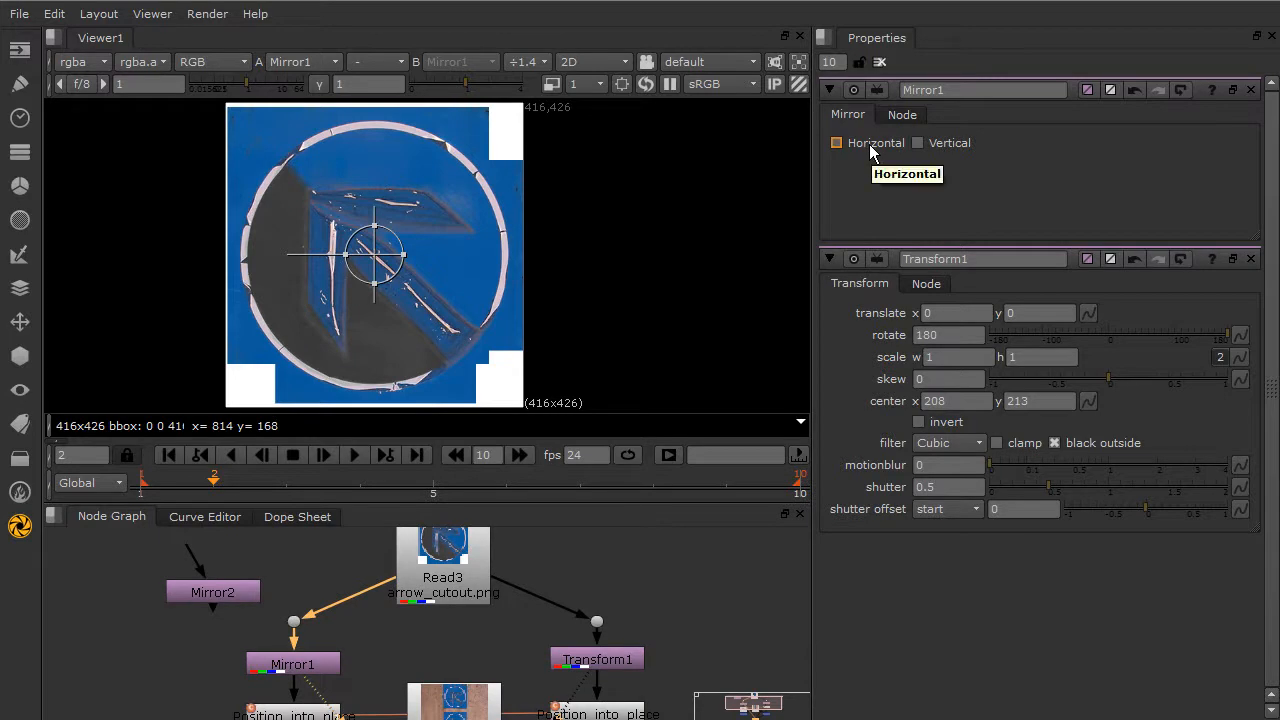
right_click(871, 150)
left_click(892, 152)
key("Left")
left_click(844, 145)
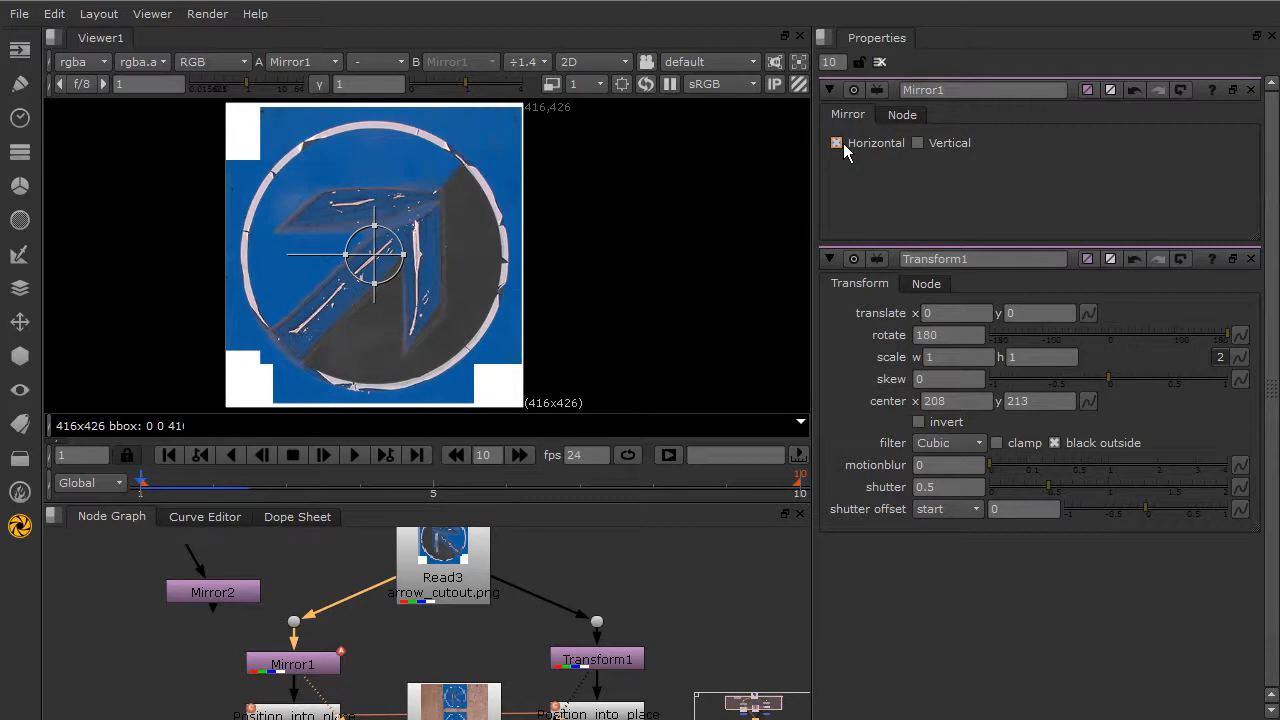
Step back and forth between frames 1 and 2 to compare the image with and without the animated Horizontal flip.
key("Right")
key("Left")
key("Right")
key("Left")
key("Right")
key("Left")
key("Right")
key("Left")
key("Right")
key("Left")
key("Right")
key("Left")
key("Right")
key("Left")
key("Right")
key("Left")
key("Right")
key("Left")
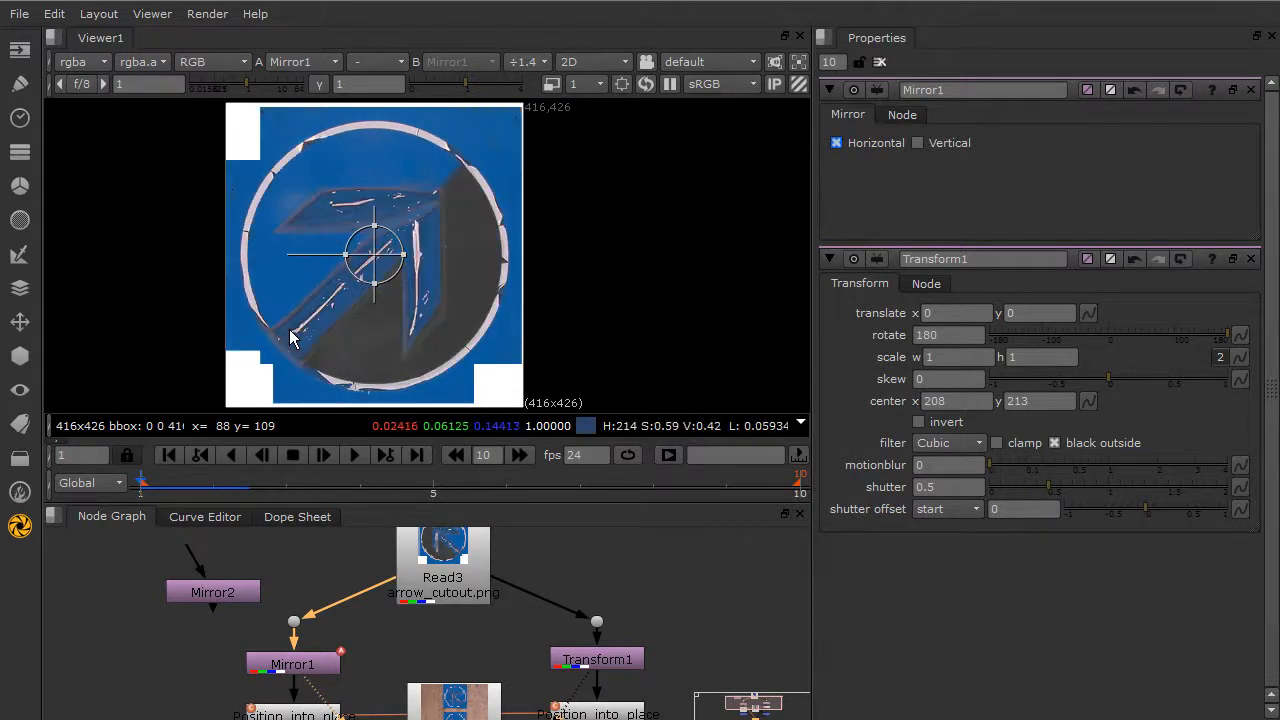
key("Right")
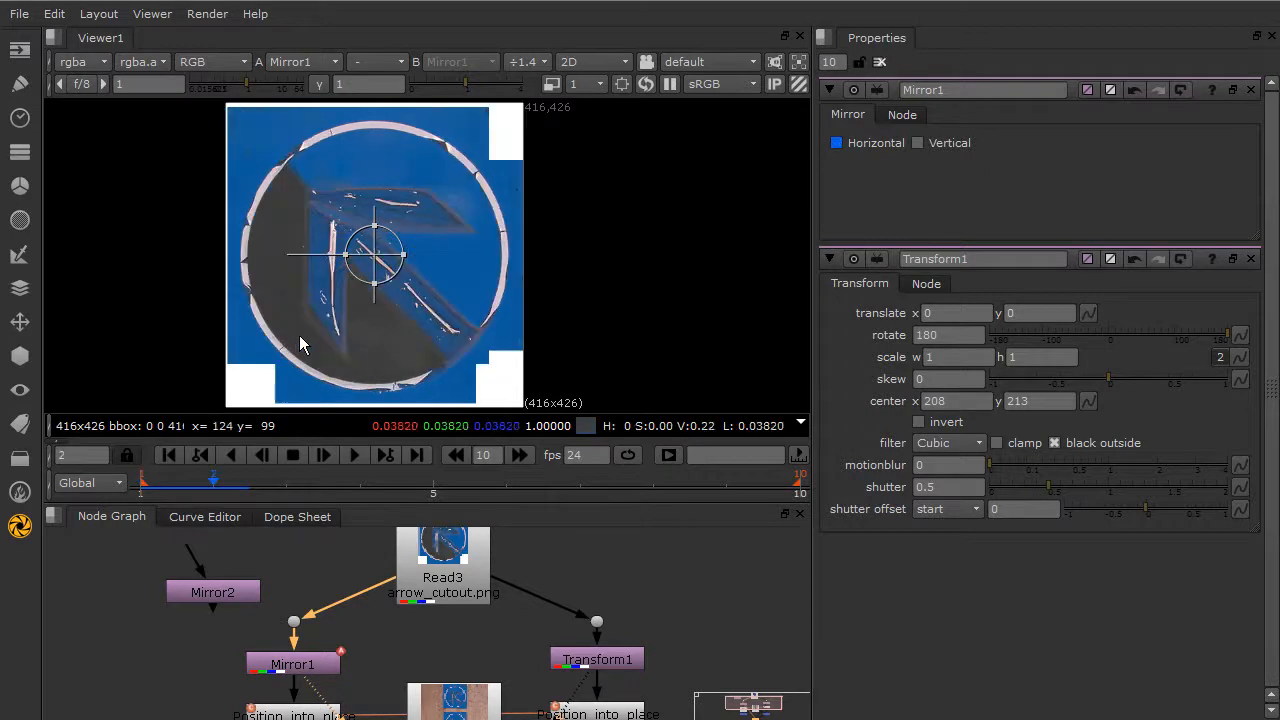
key("Left")
key("Right")
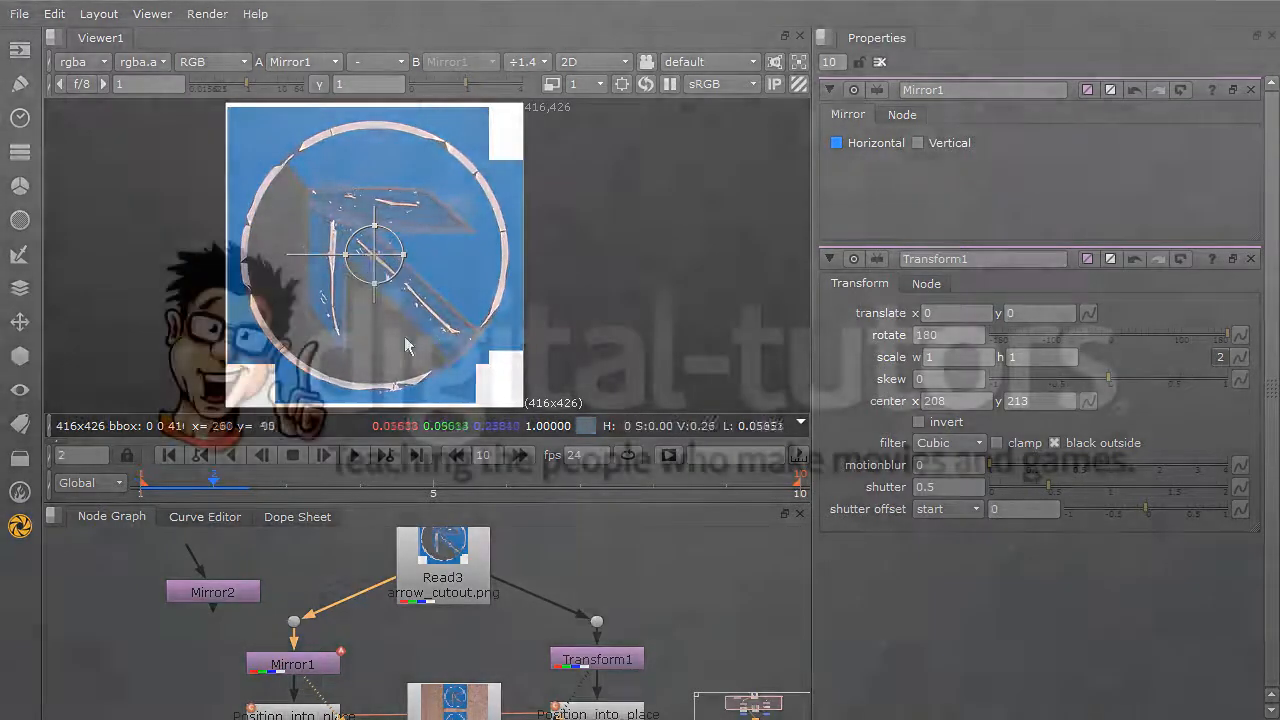